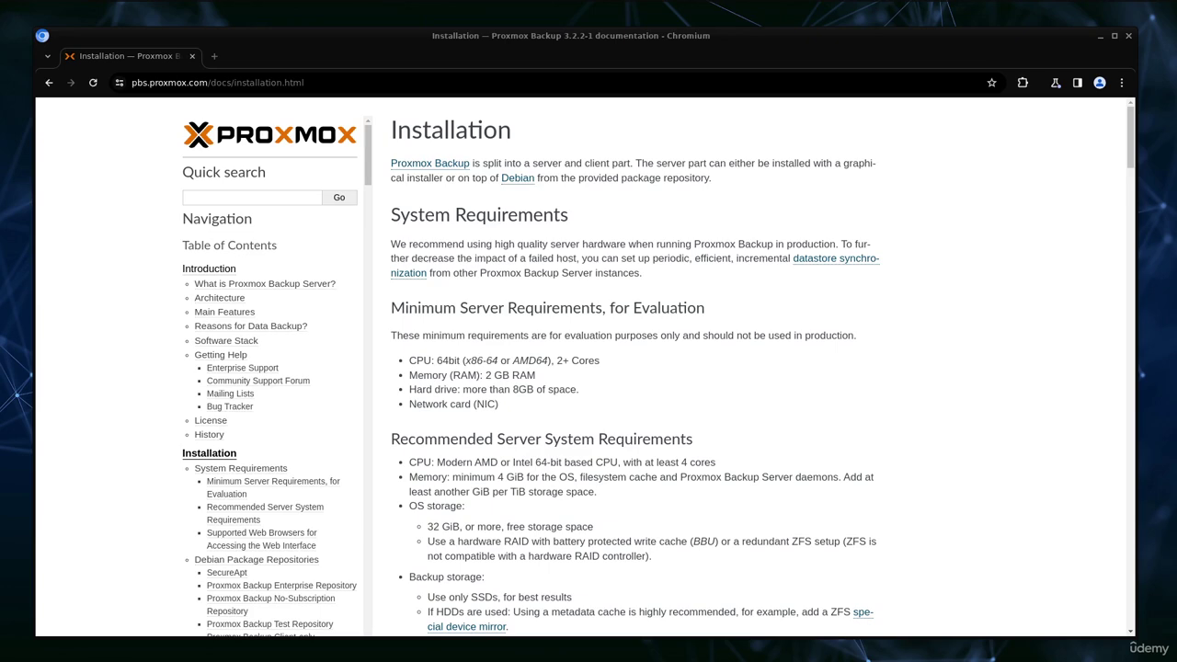
Find the Client Installation section of the documentation and examine the apt install command for proxmox-backup-client.
drag(375, 180, 375, 231)
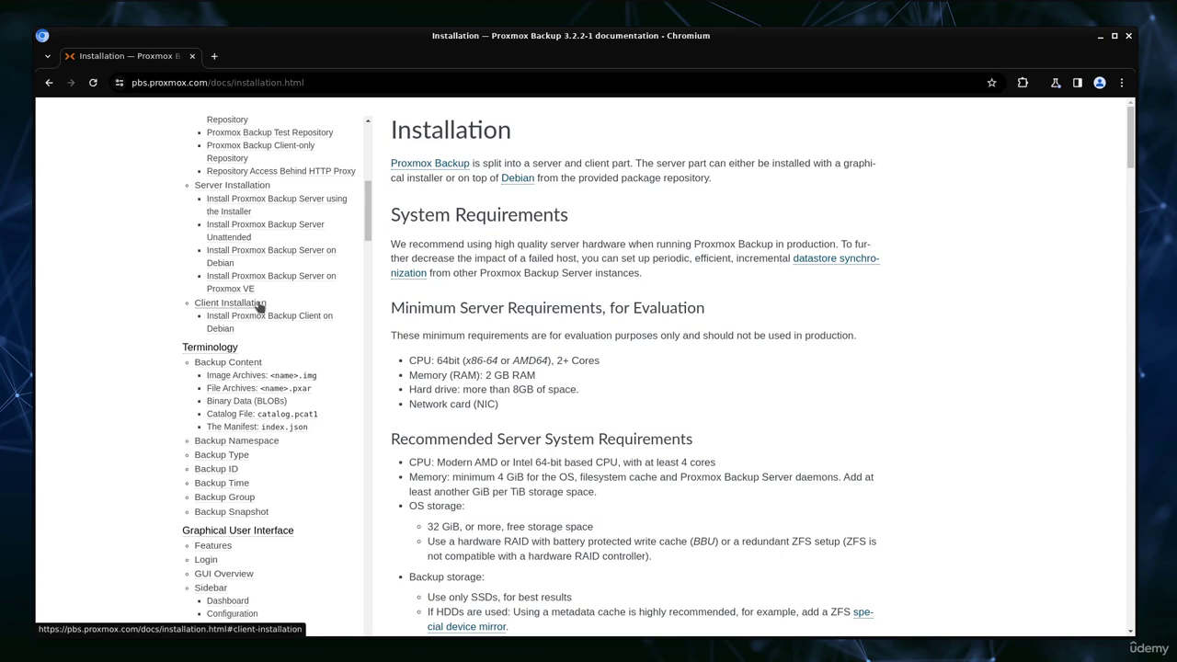
click(229, 303)
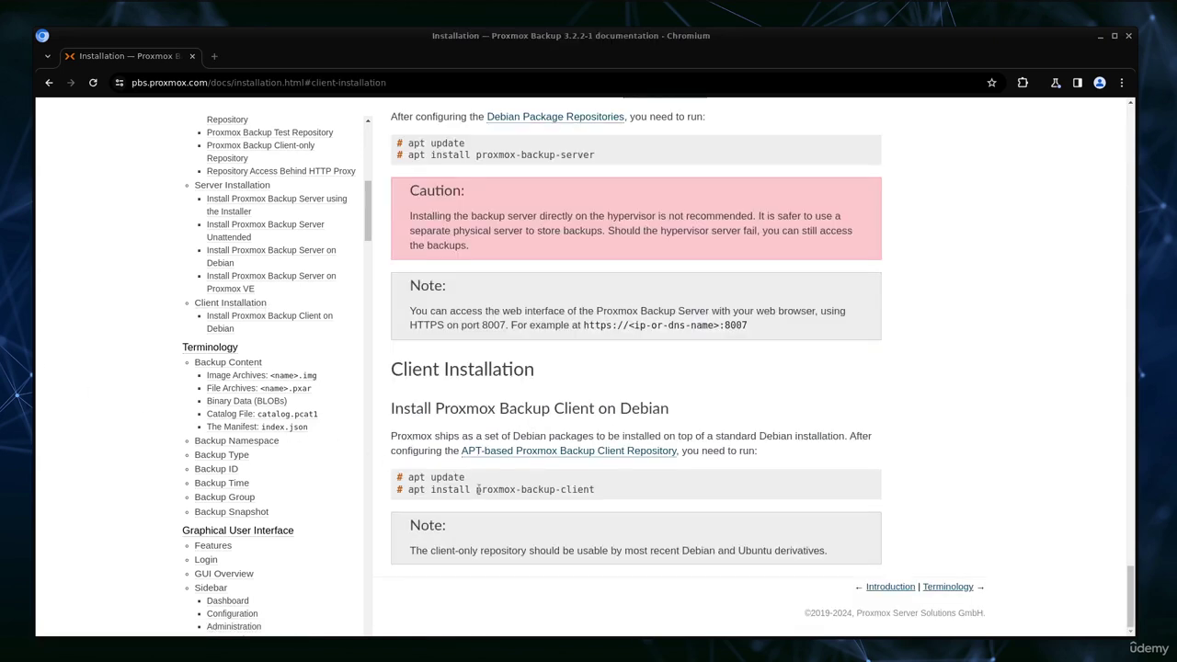
drag(476, 489, 599, 493)
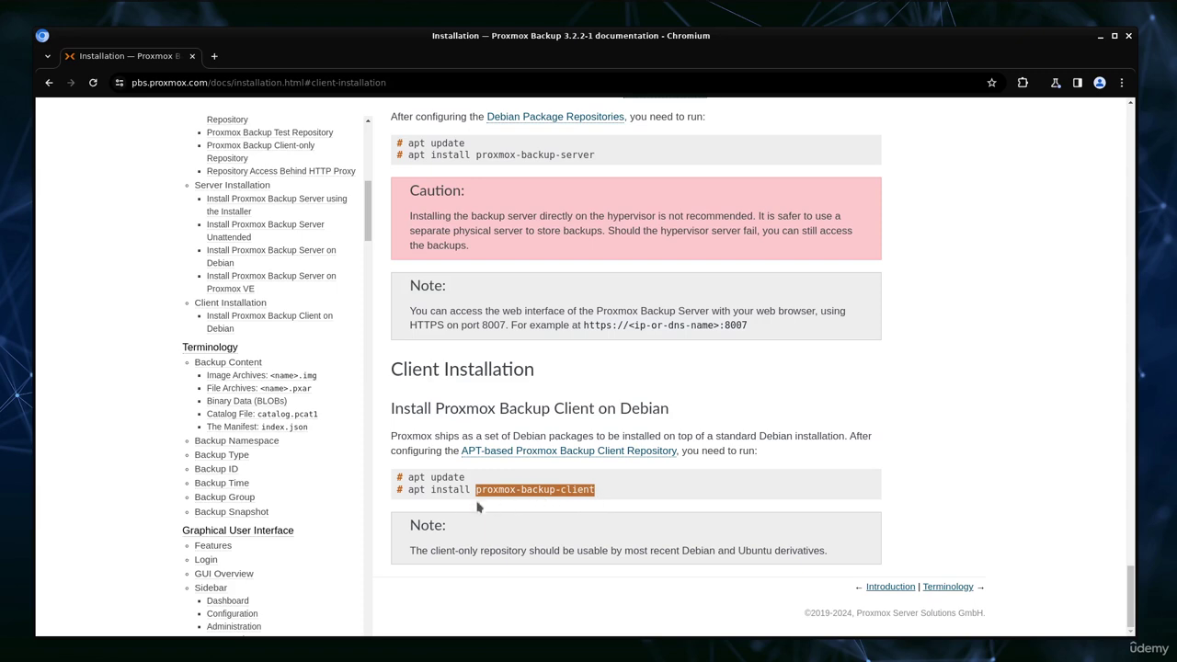
drag(409, 489, 475, 490)
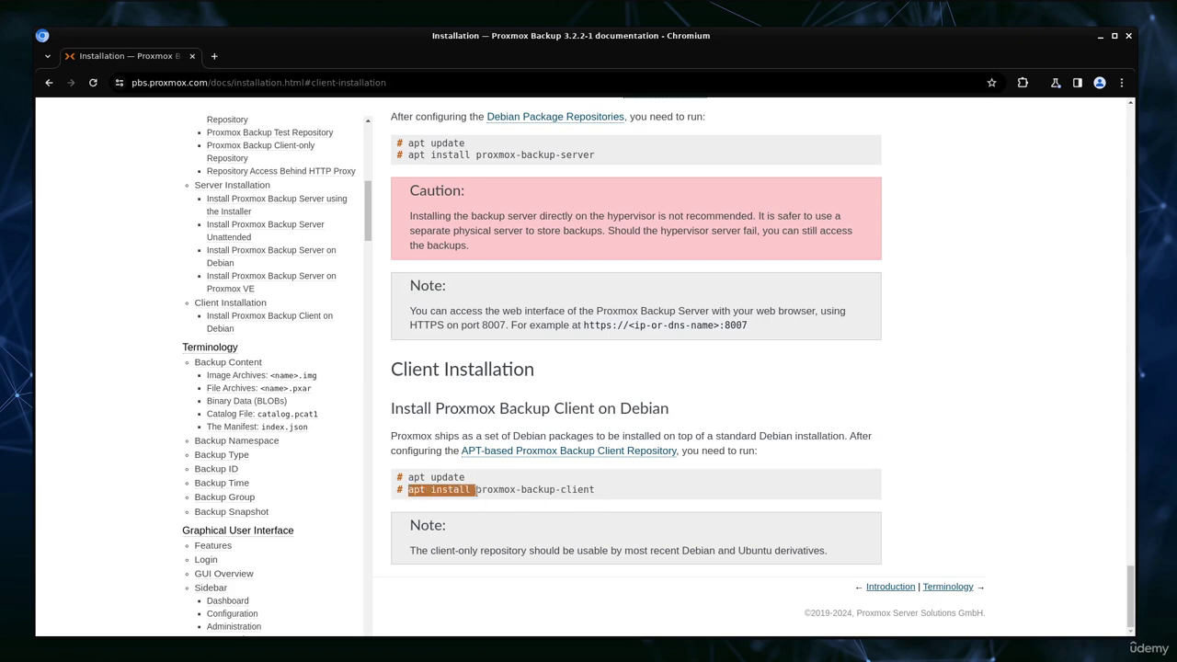
Open the APT-based Proxmox Backup Client Repository section and review which Debian and Ubuntu releases it covers.
click(538, 451)
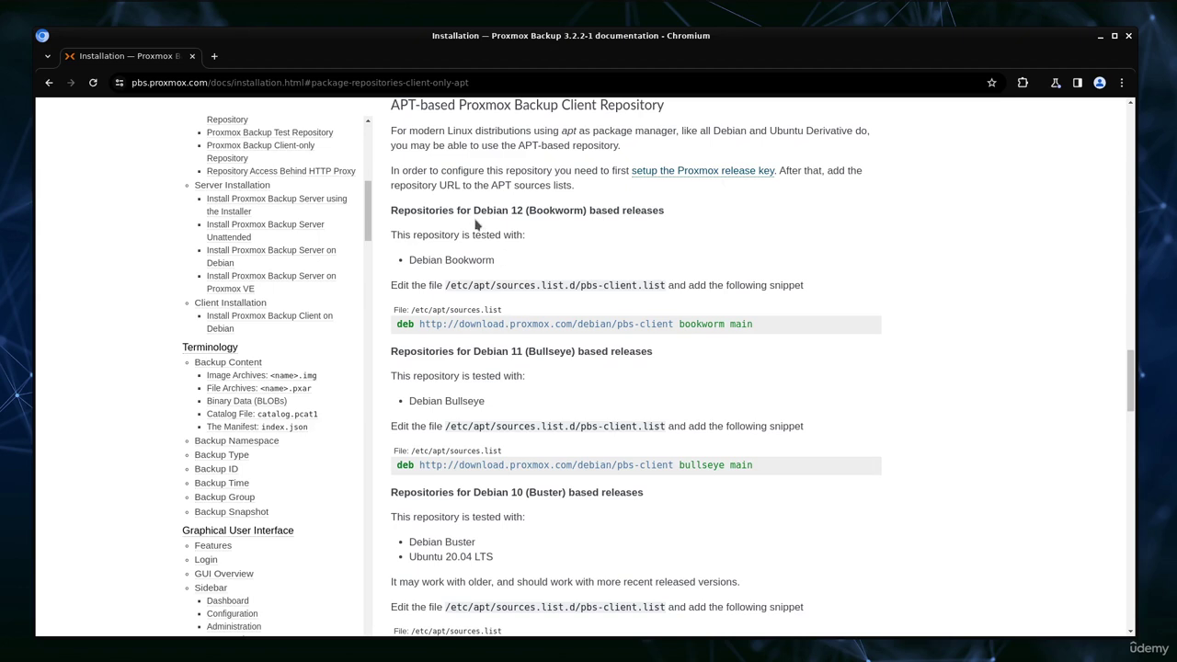
drag(471, 210, 529, 210)
drag(471, 352, 537, 352)
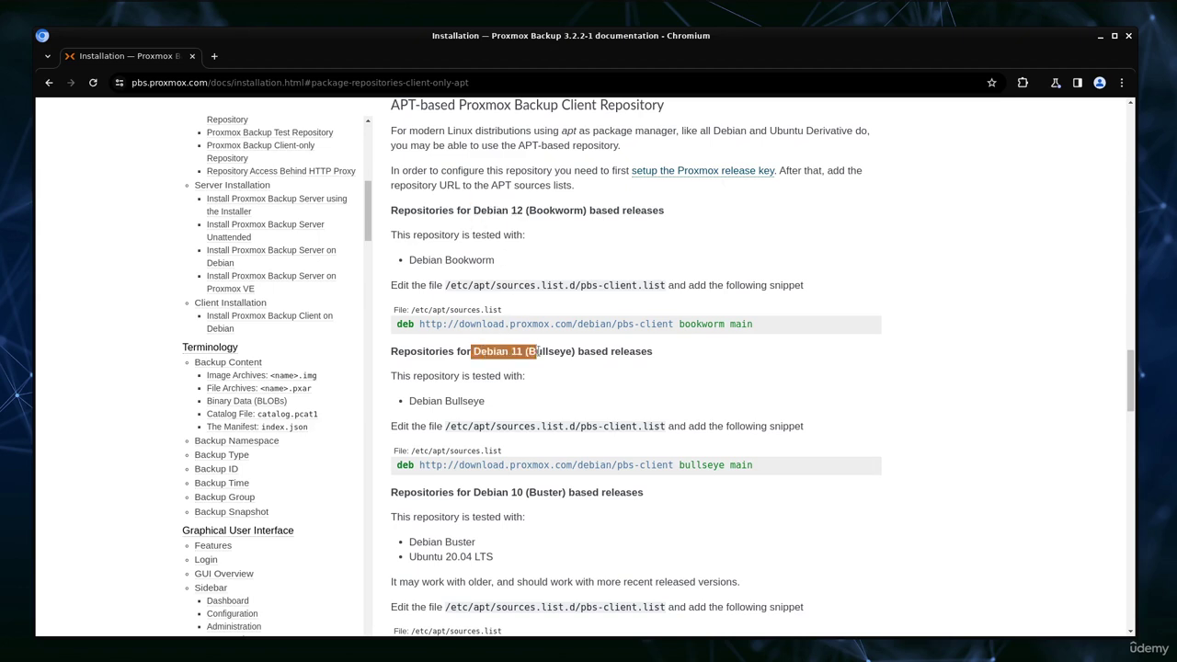
drag(473, 517, 526, 518)
drag(409, 558, 503, 563)
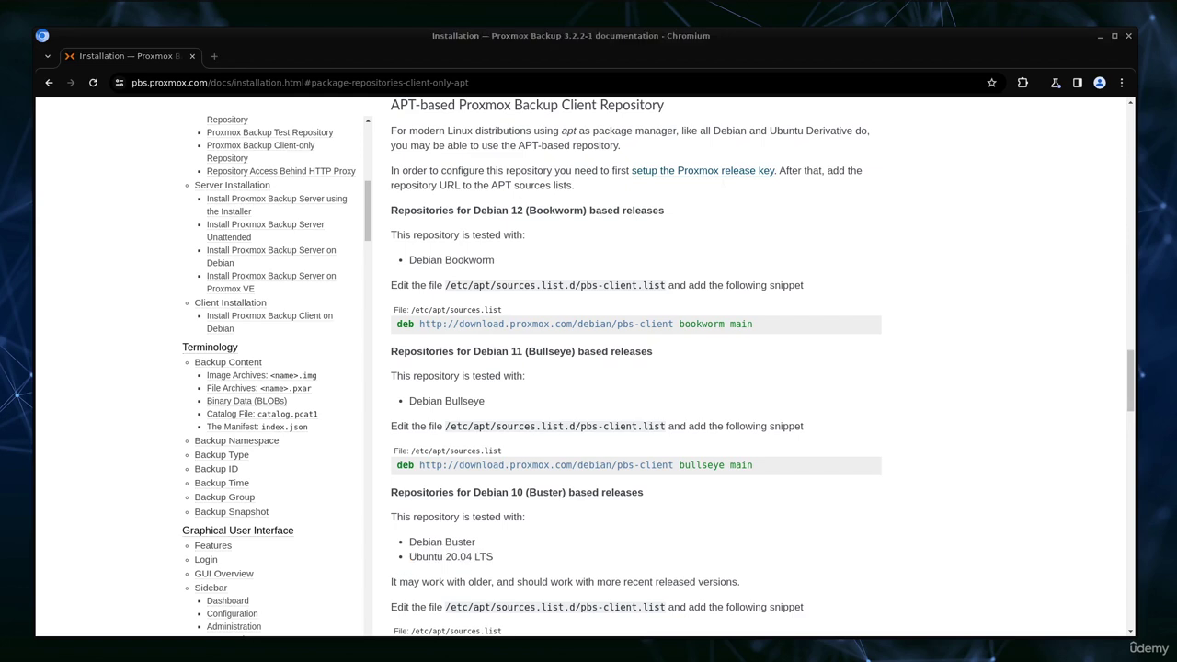
Copy the repository line given for Debian 12 (Bookworm) based releases.
drag(473, 210, 586, 210)
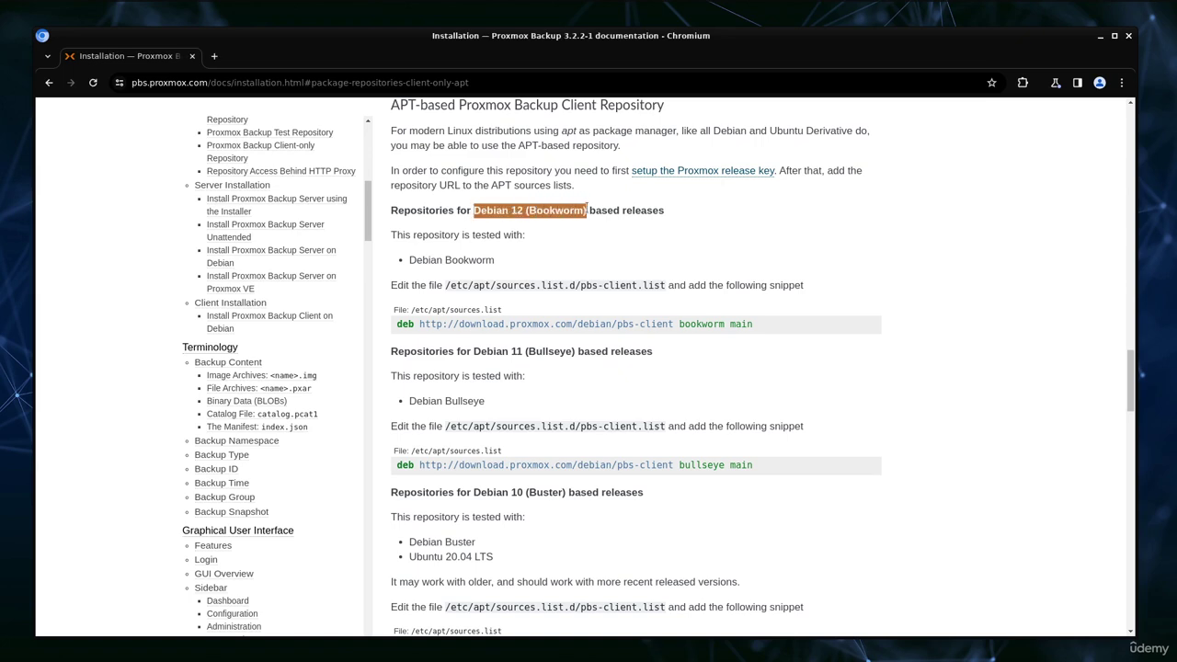
triple_click(565, 324)
key(ctrl+c)
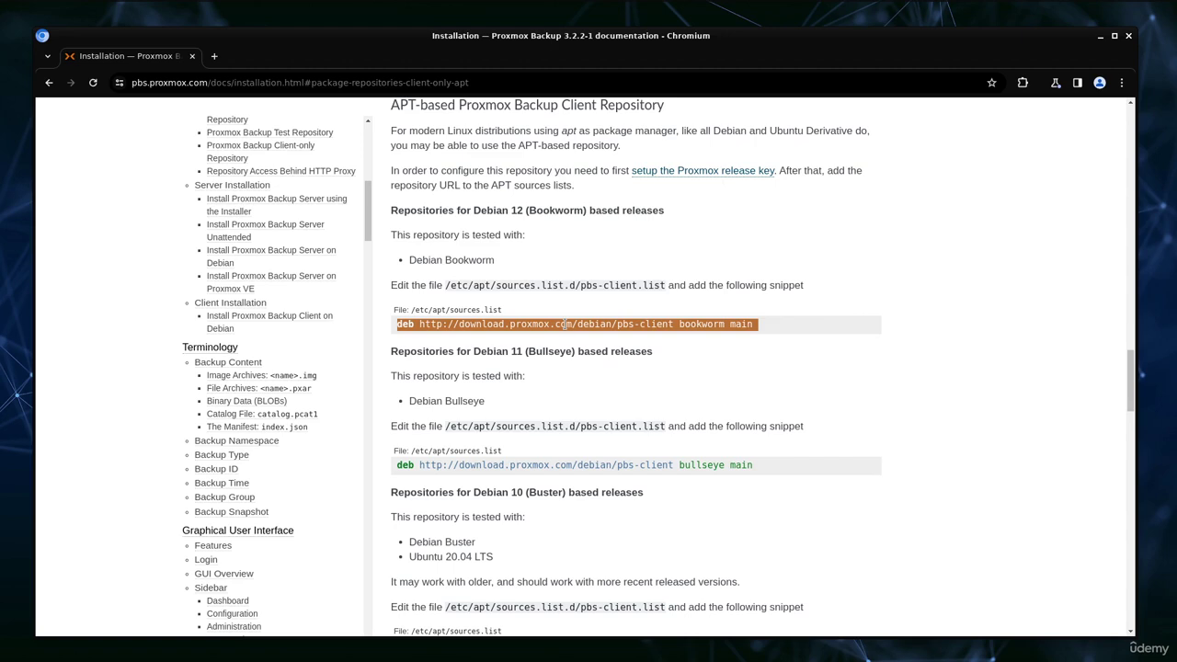
Copy the wget command for proxmox-release-bookworm.gpg from the Proxmox release key setup instructions and switch to the terminal.
click(703, 174)
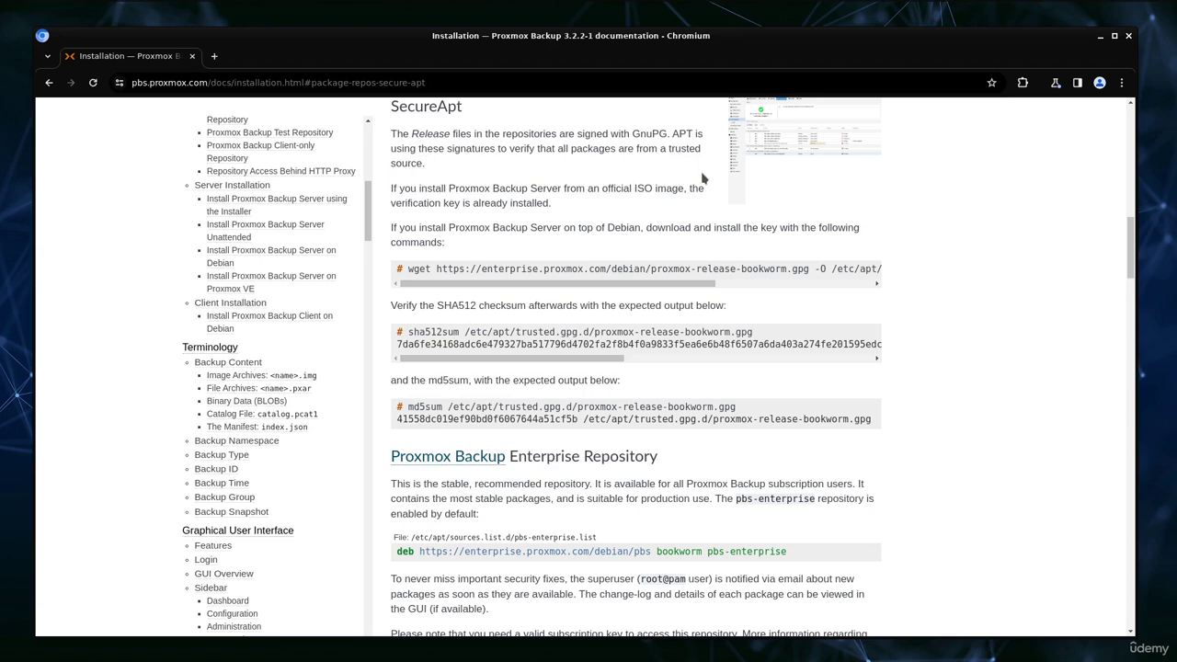
mouse_move(517, 283)
mouse_down()
mouse_move(654, 283)
mouse_move(517, 283)
mouse_up()
double_click(765, 269)
key(alt+Tab)
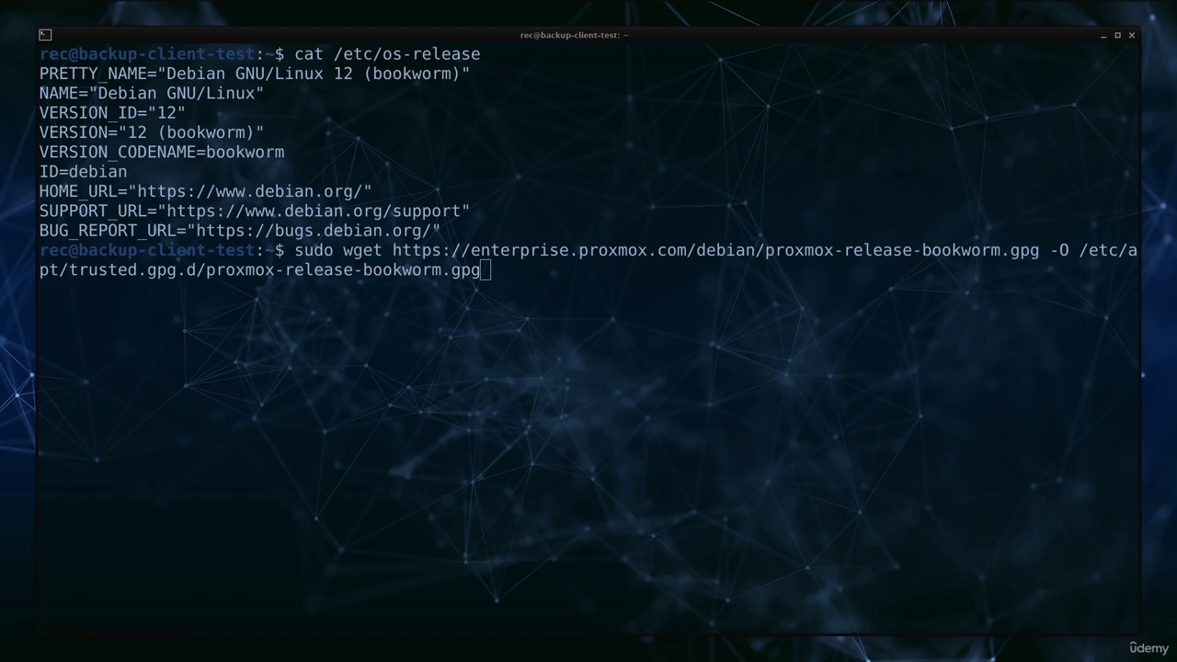
Download the release key with sudo wget to /etc/apt/trusted.gpg.d/proxmox-release-bookworm.gpg, entering the sudo password, and check the saved path.
click(636, 341)
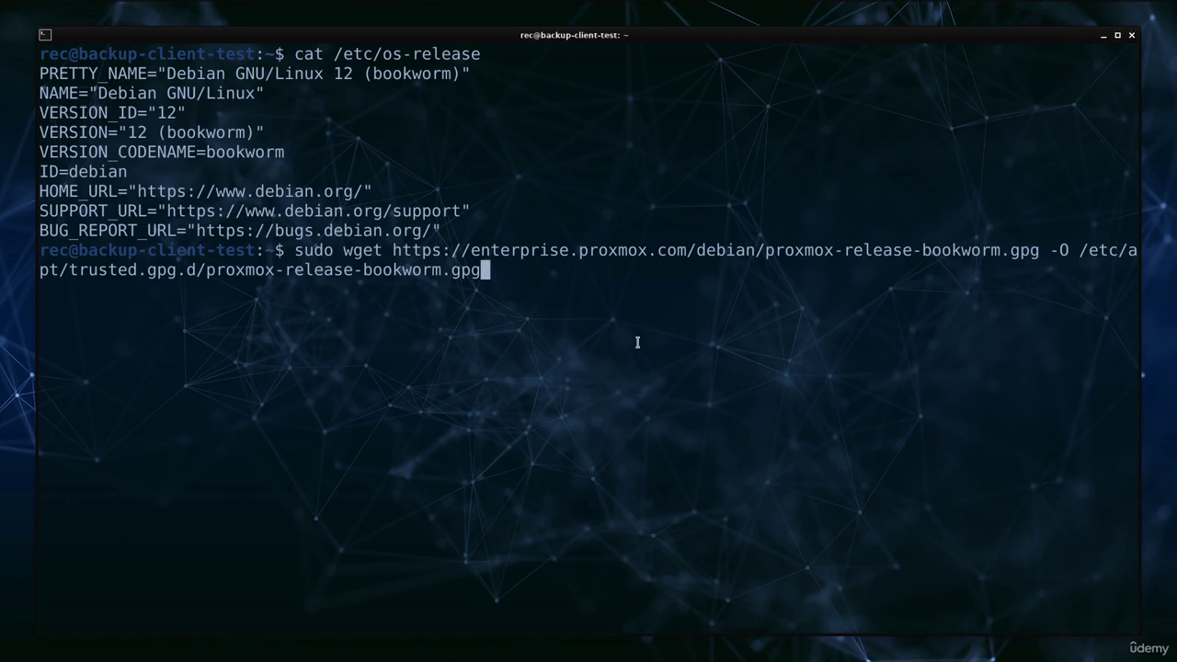
key(Return)
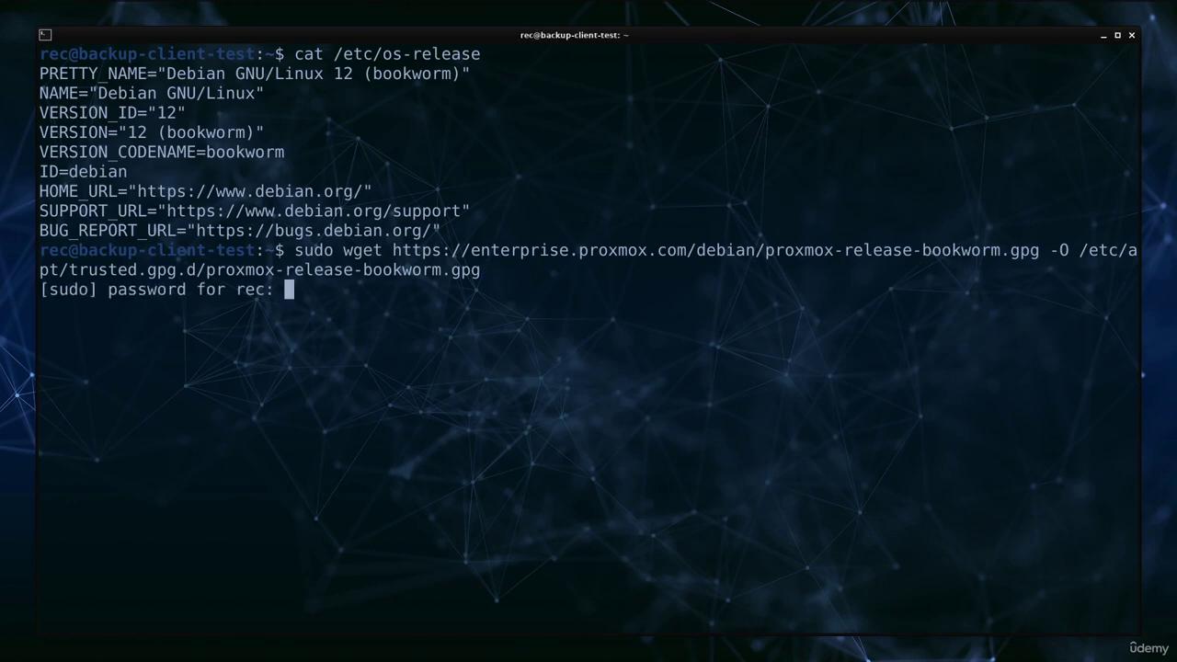
key(Return)
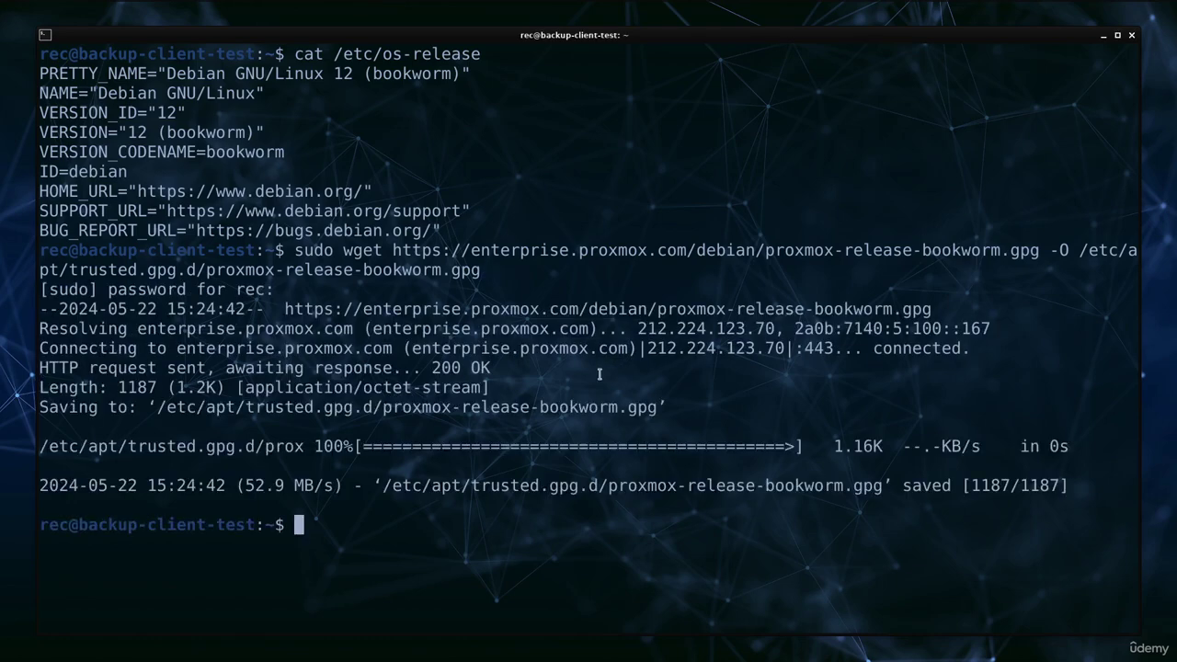
drag(394, 485, 39, 485)
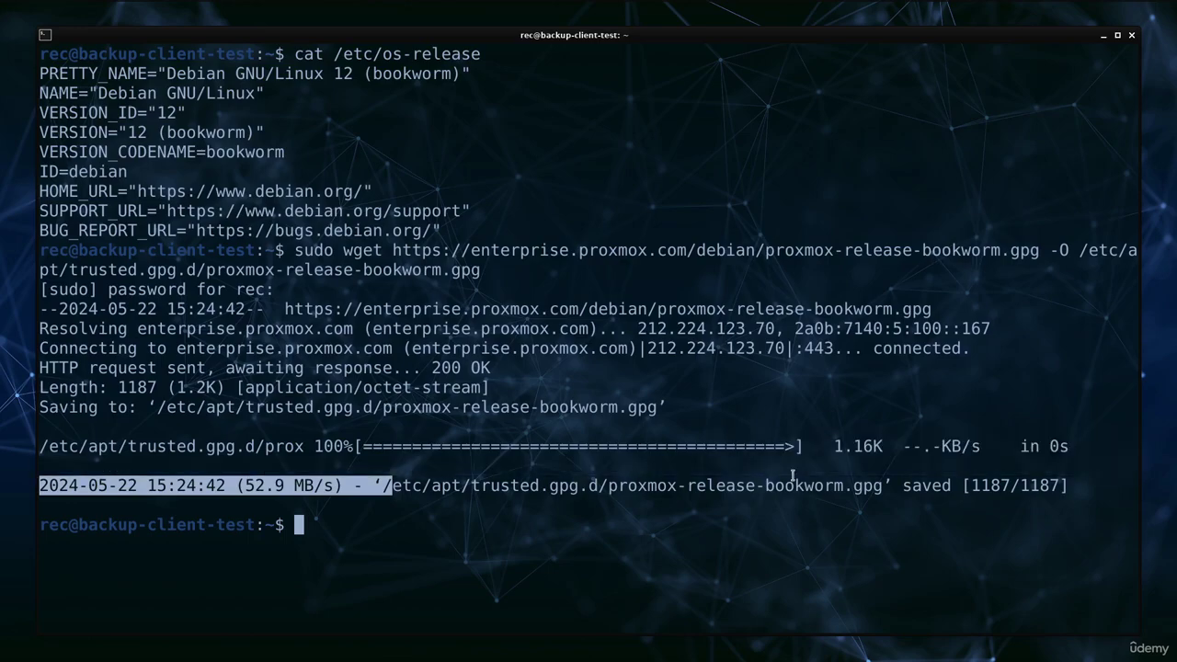
drag(393, 484, 892, 485)
Return to the browser documentation, check the pbs-client.list file path, and copy the Debian 12 bookworm repository line.
key(alt+Tab)
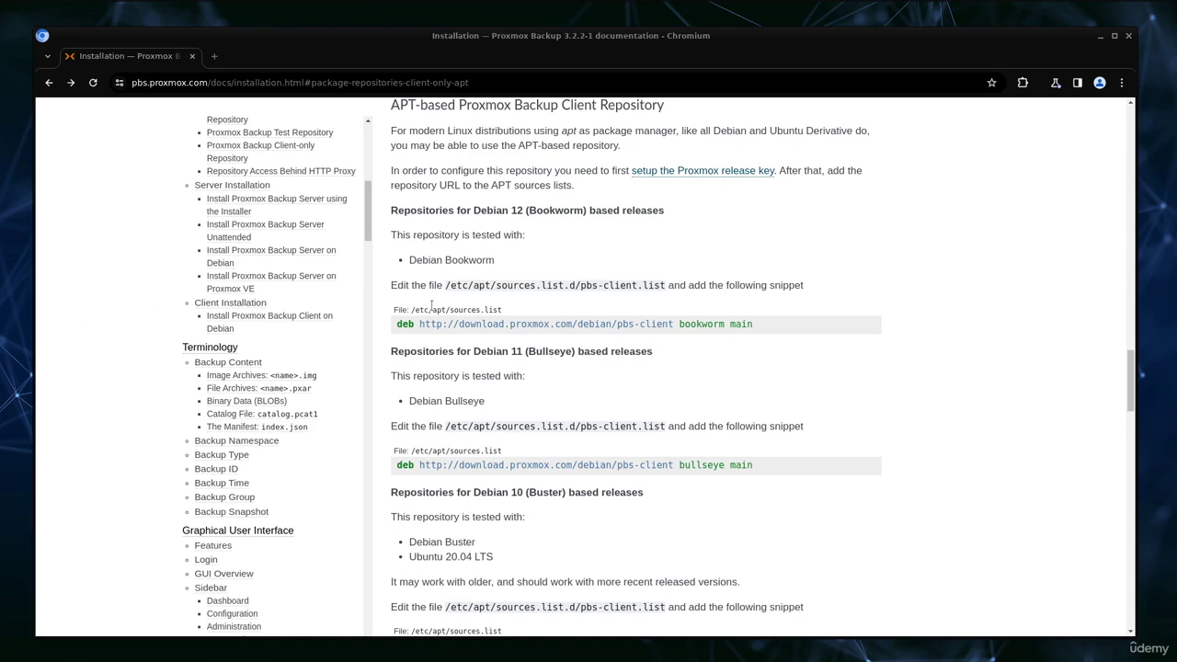
drag(580, 285, 665, 284)
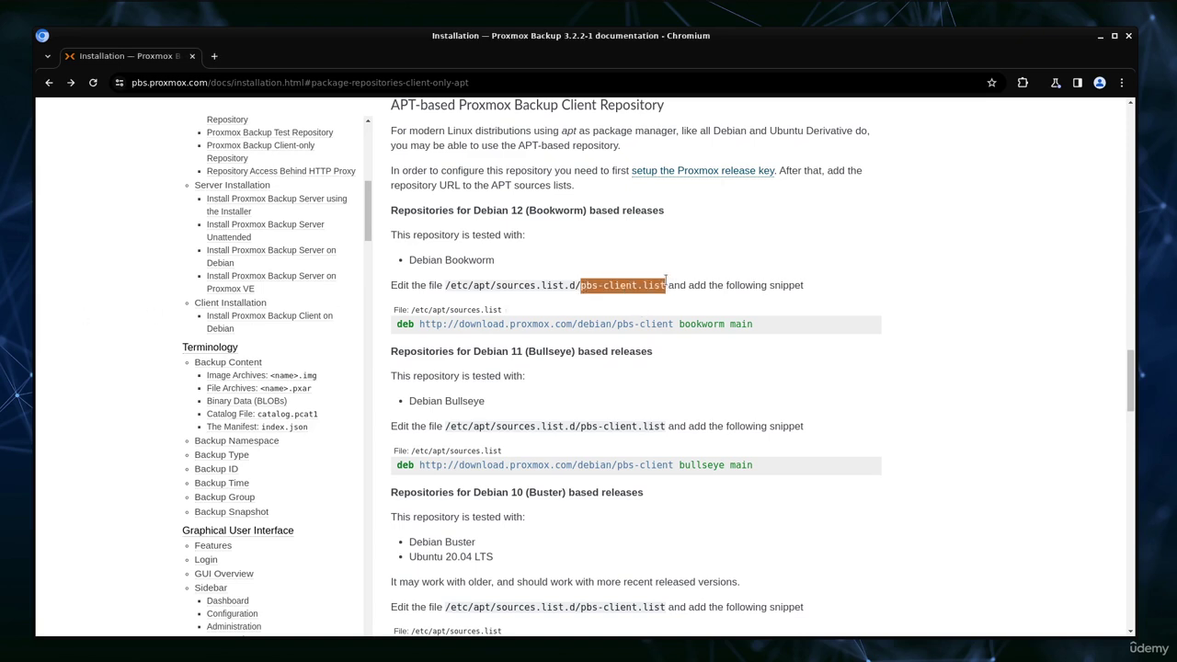
drag(446, 285, 577, 283)
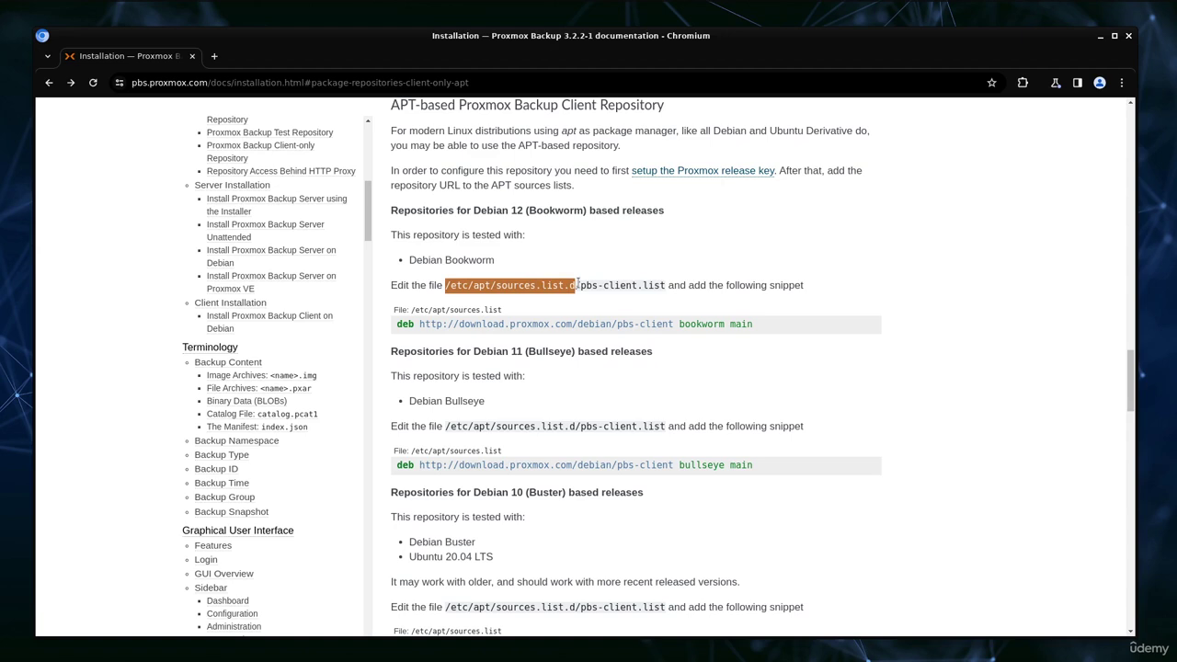
triple_click(681, 324)
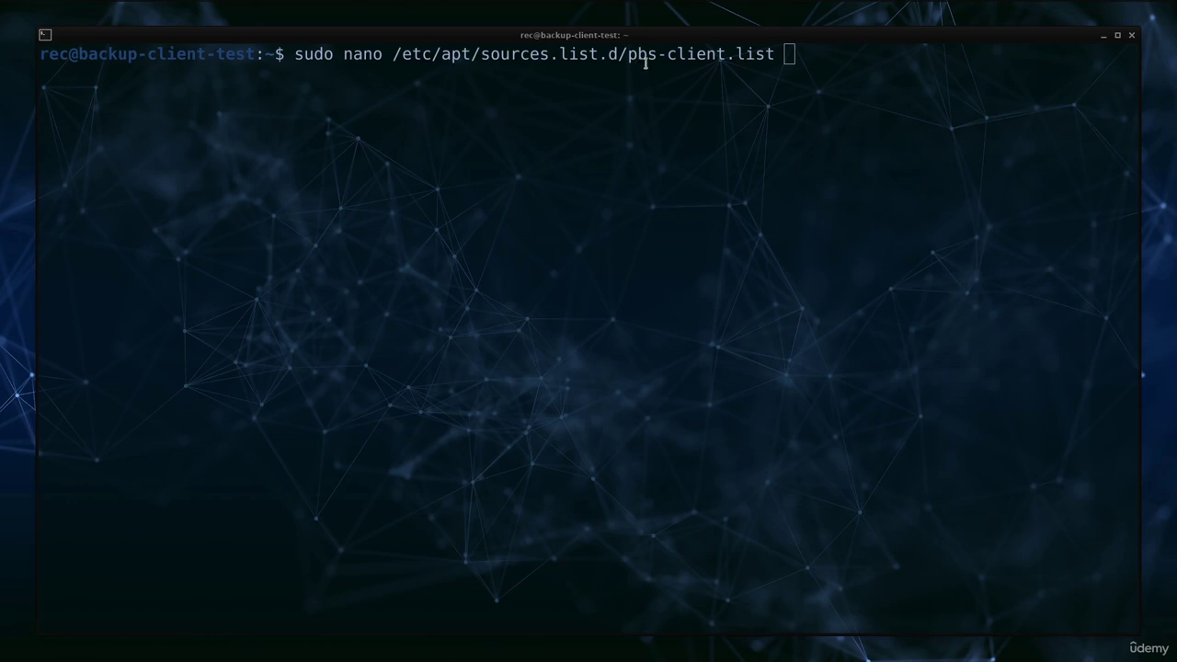
drag(626, 54, 777, 55)
key(Return)
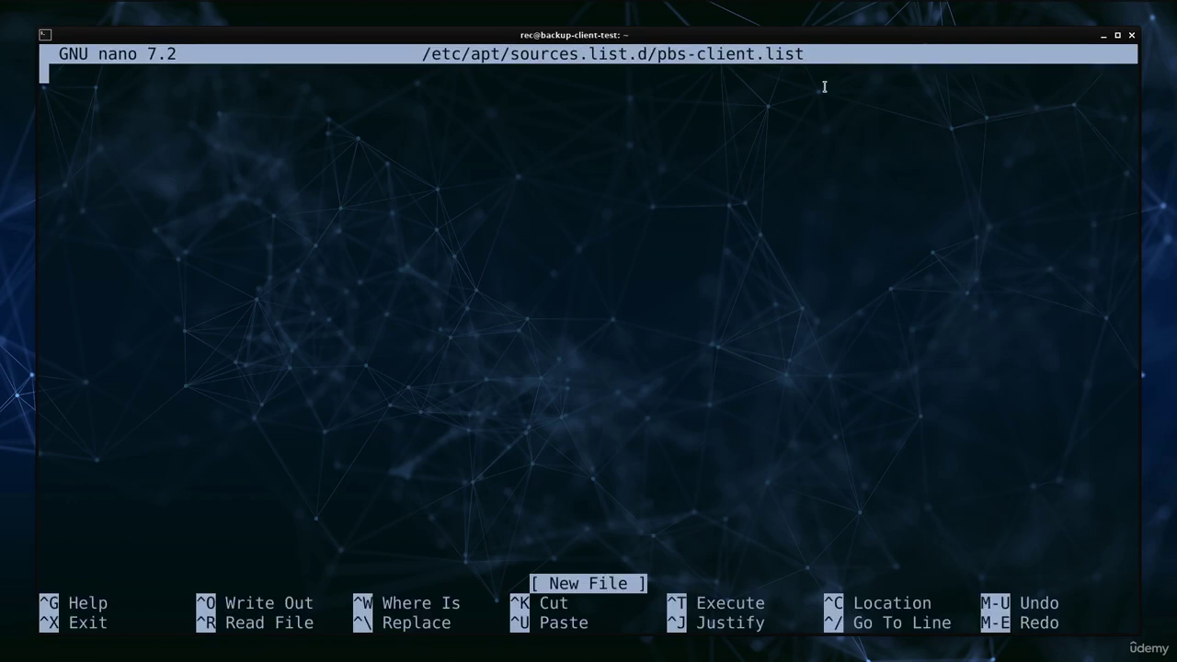
key(ctrl+shift+v)
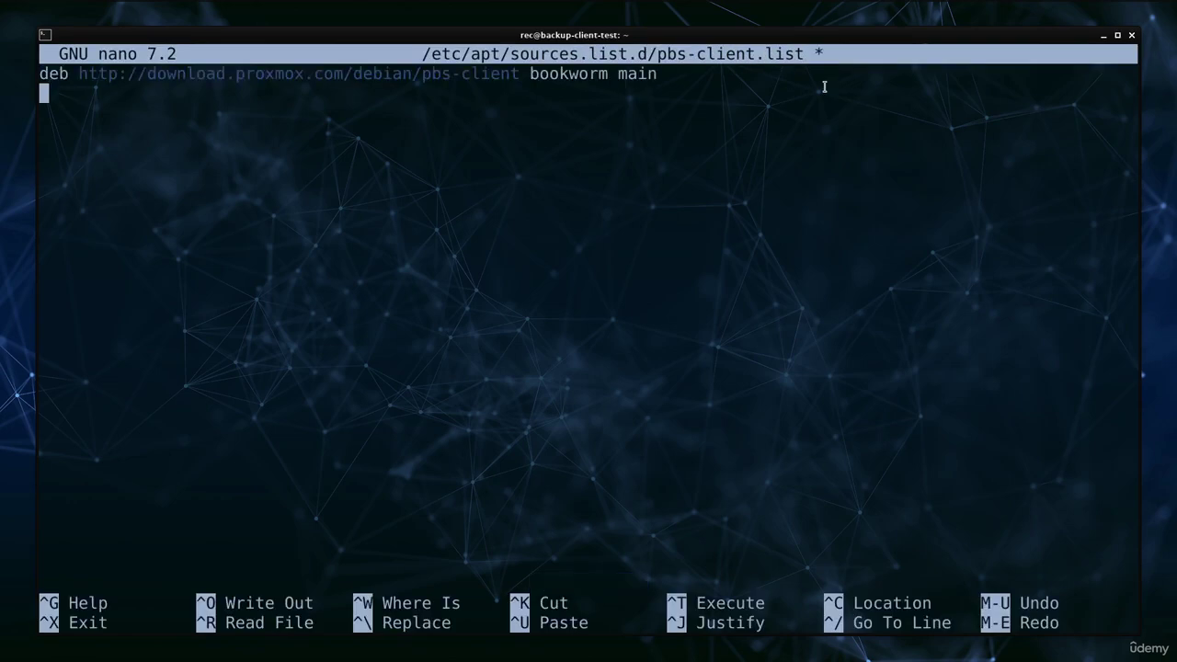
key(ctrl+x)
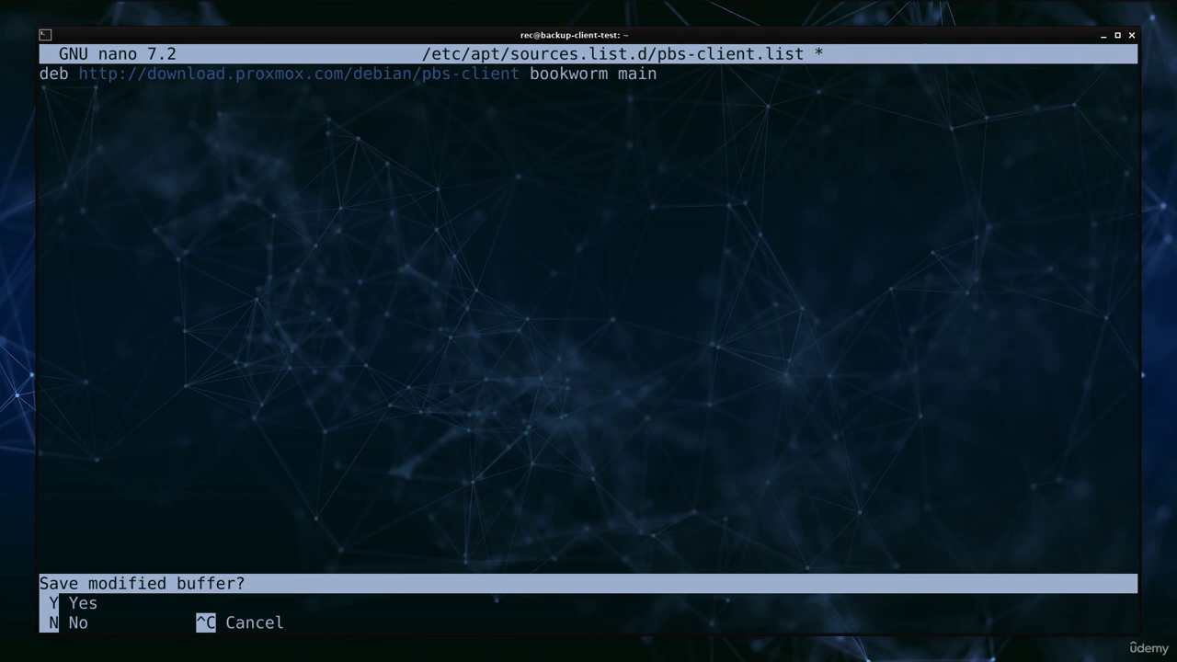
key(y)
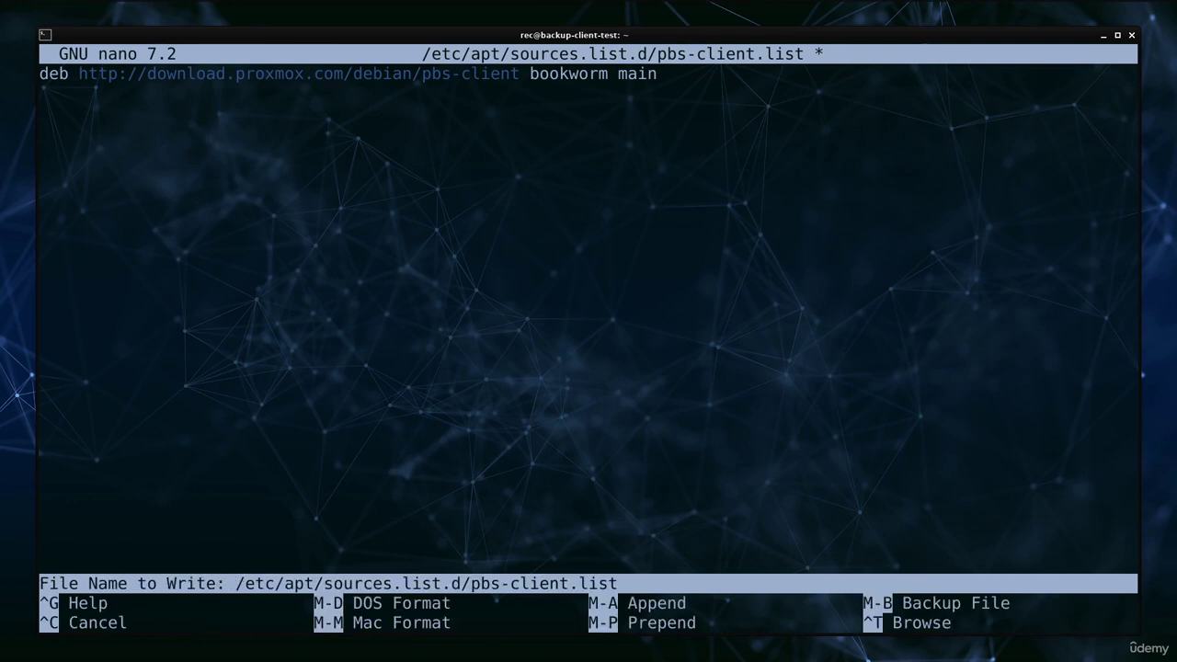
key(Return)
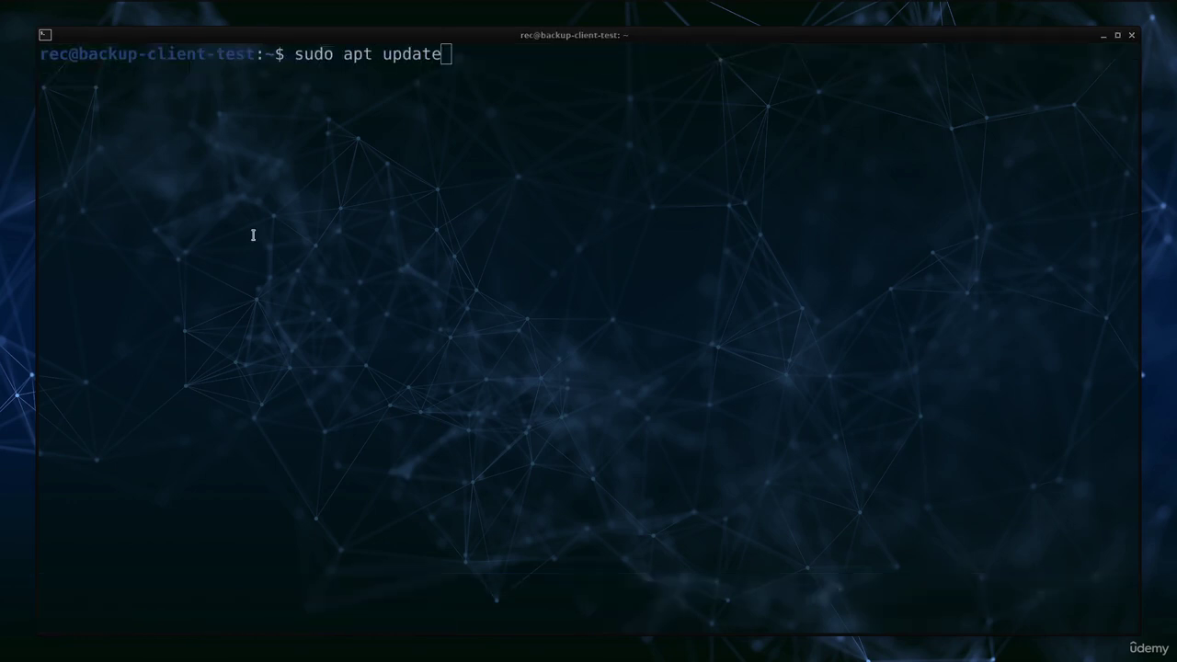
Refresh the package lists with sudo apt update and check the pbs-client repository entry in the output.
click(561, 160)
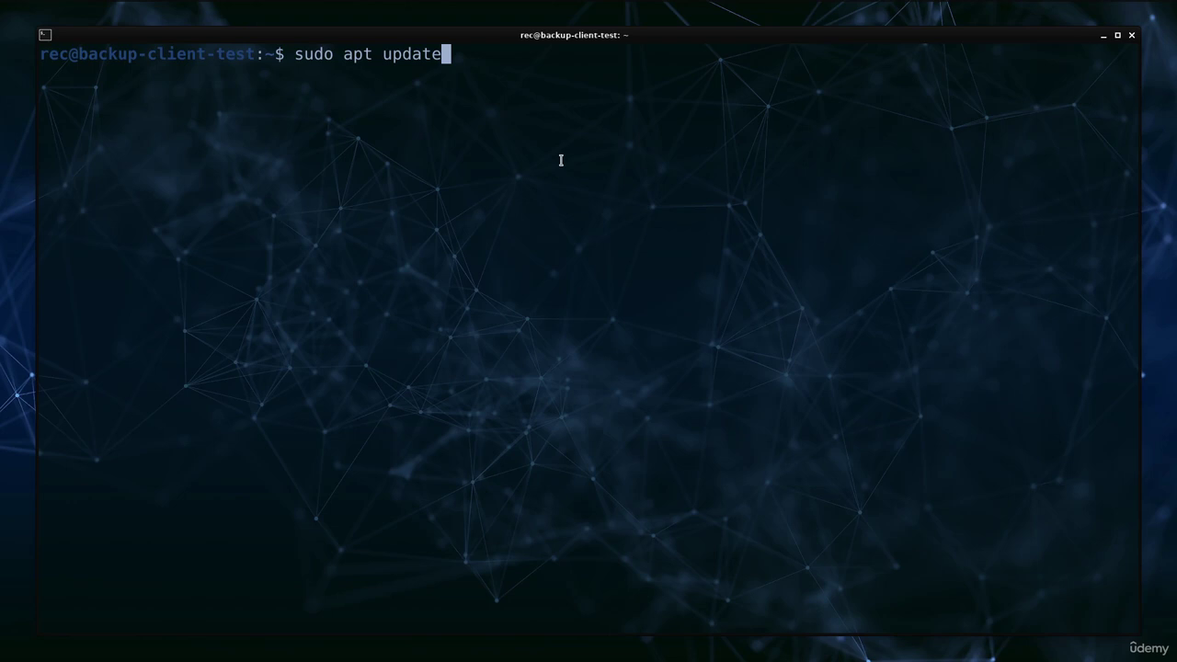
key(Return)
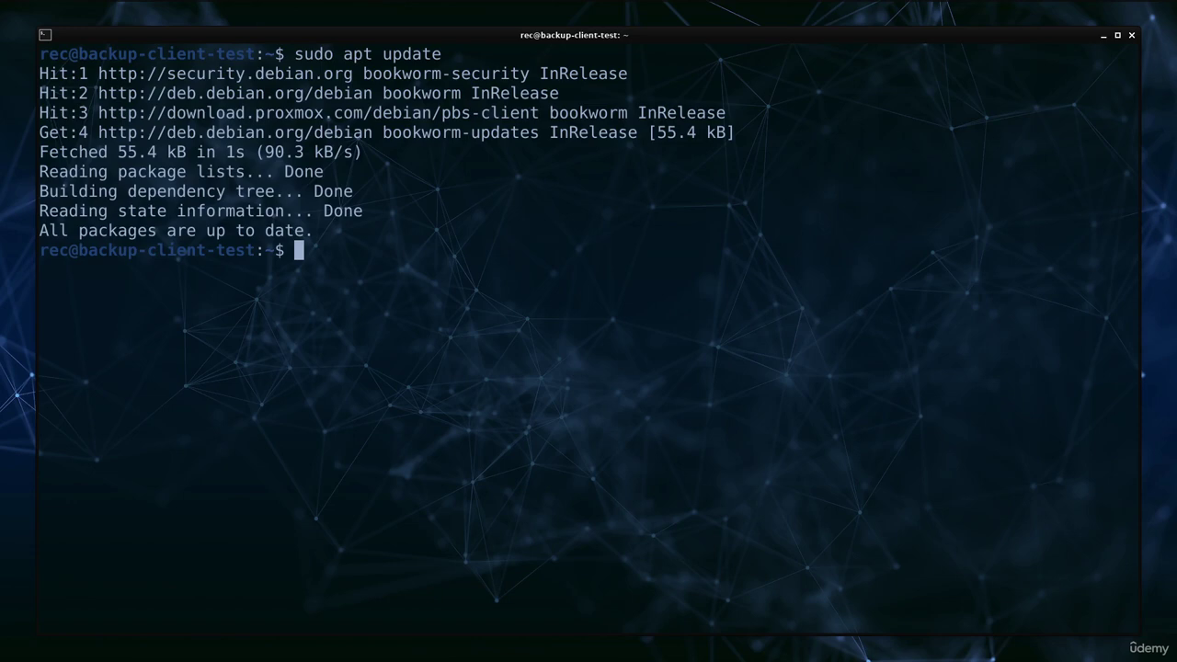
triple_click(638, 112)
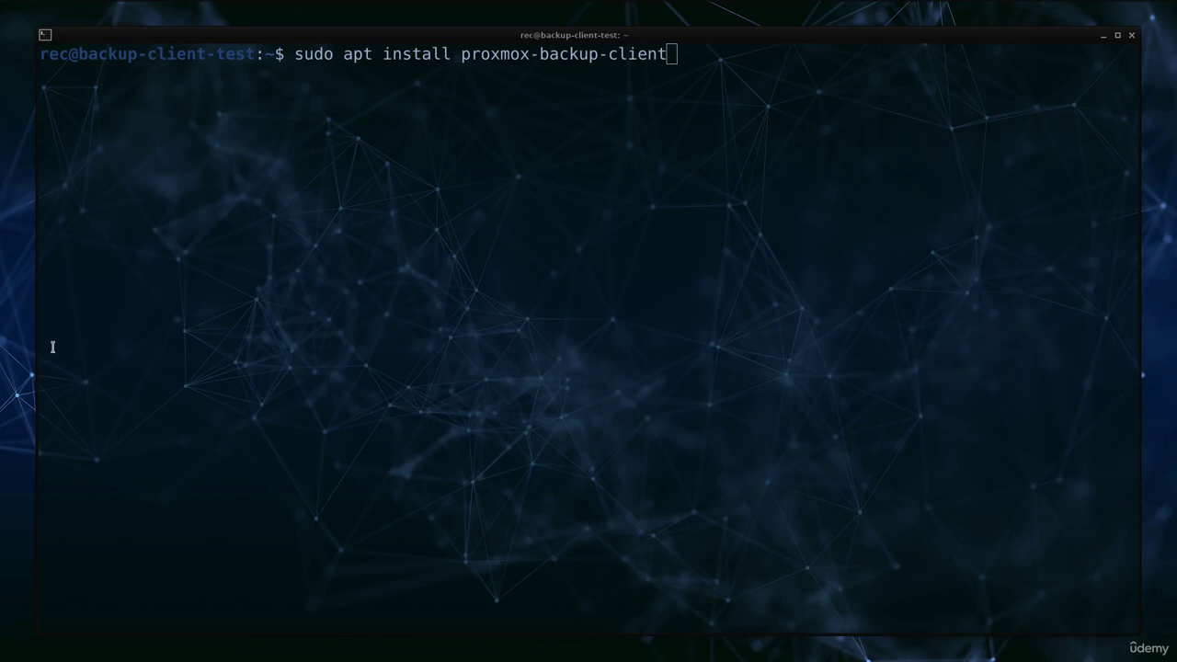
Install the backup client with sudo apt install proxmox-backup-client.
drag(463, 55, 678, 57)
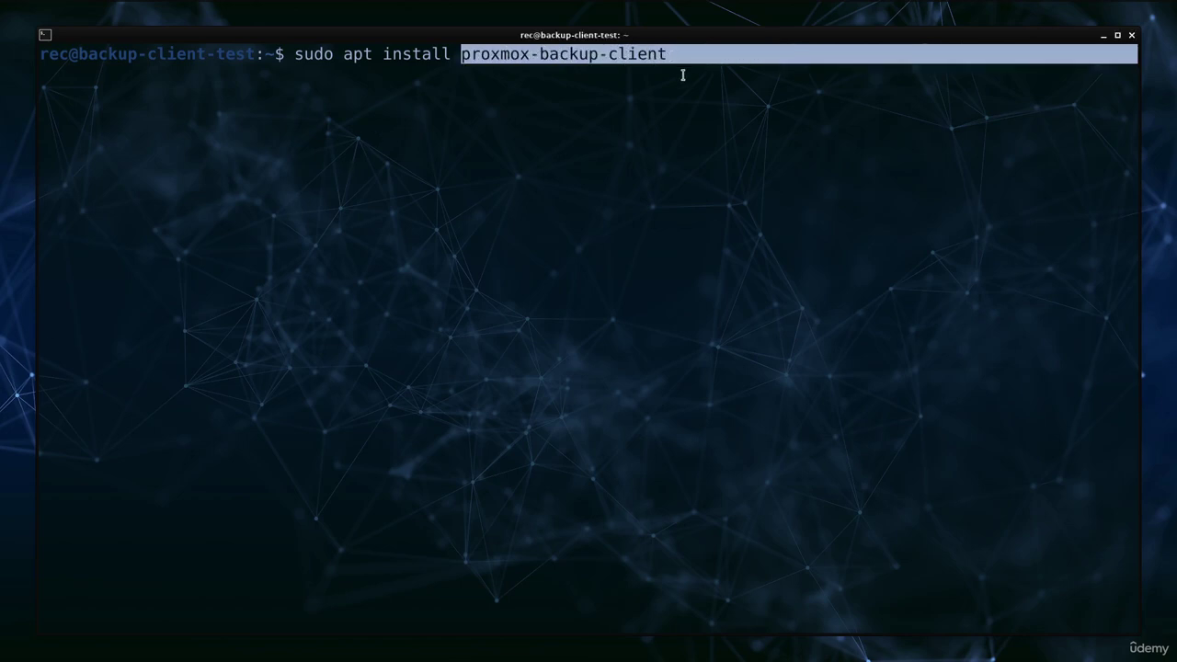
drag(342, 55, 450, 56)
key(Return)
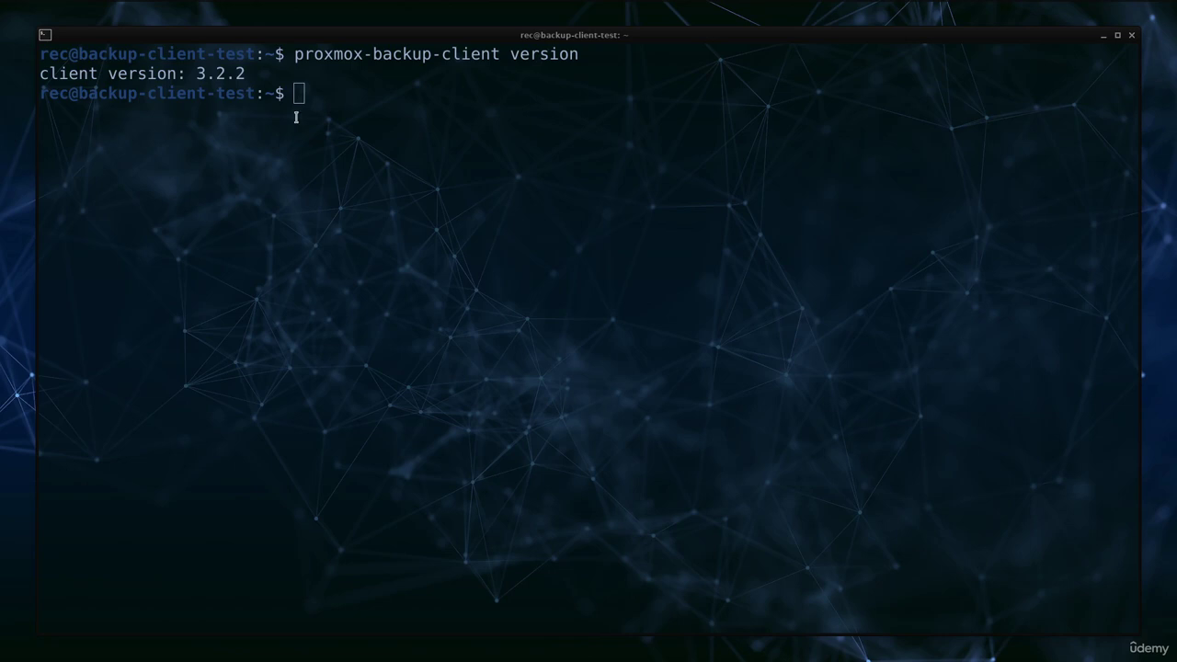
Check the installed client version in the output of proxmox-backup-client version.
drag(509, 57, 578, 57)
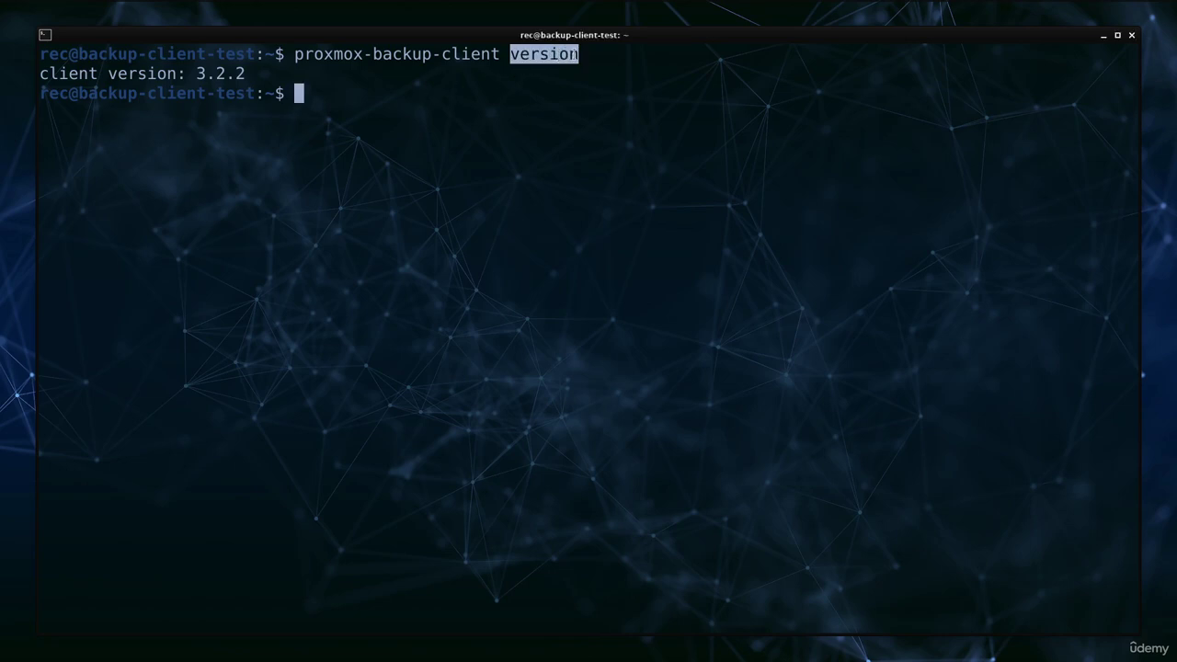
drag(107, 74, 250, 74)
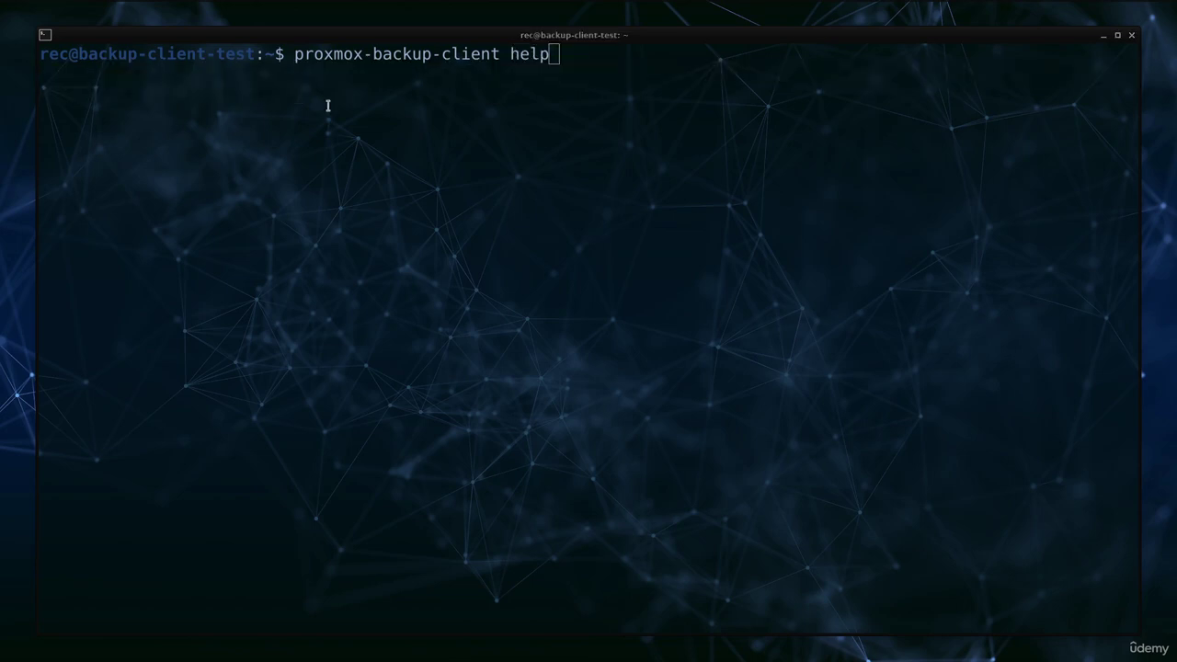
List the client's available commands with proxmox-backup-client help.
drag(555, 53, 508, 56)
click(577, 57)
key(Return)
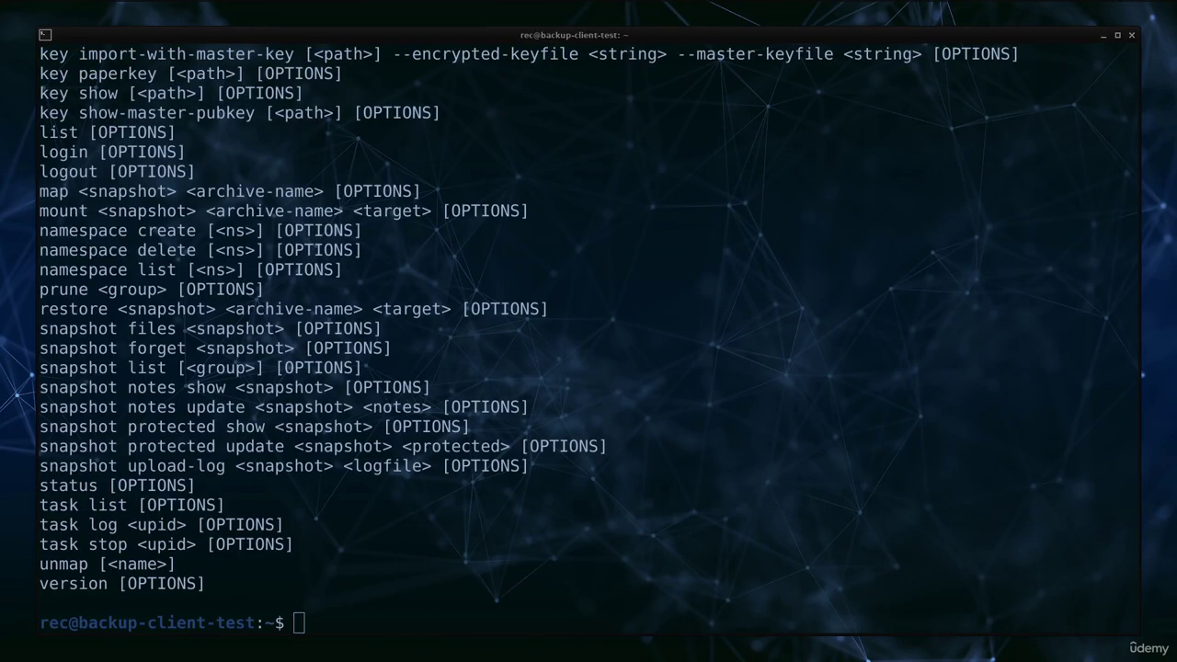
Examine the restore, snapshot and backup commands in the client's help output.
double_click(72, 305)
click(76, 327)
double_click(75, 328)
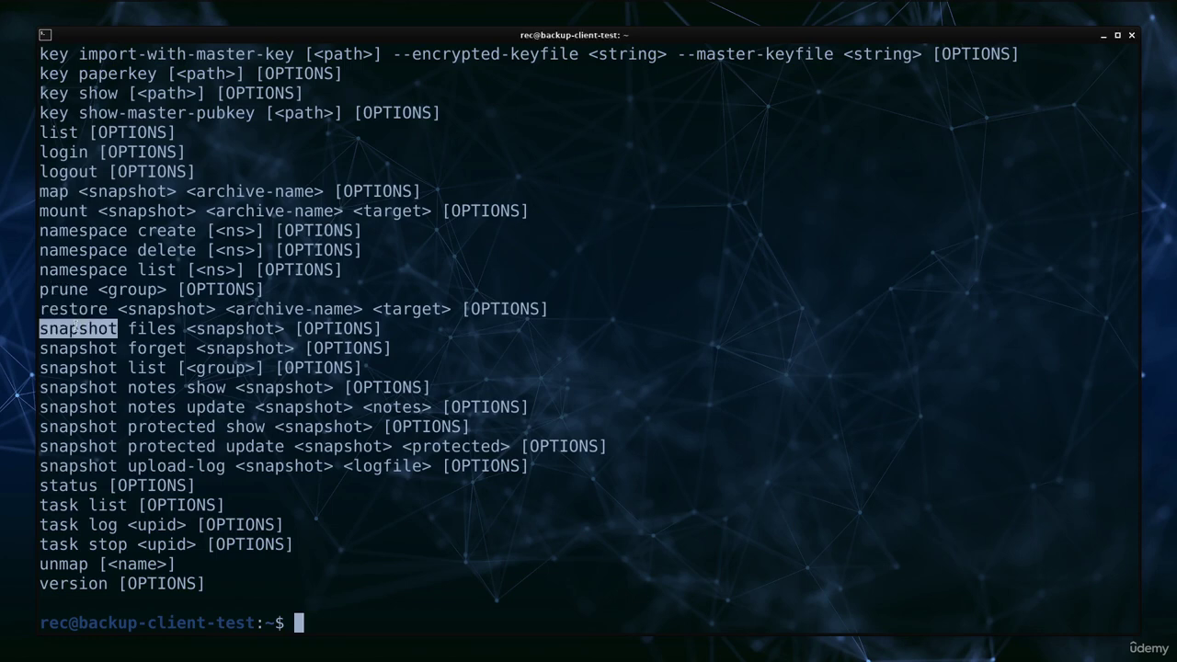
scroll(75, 328, up, 5)
double_click(70, 113)
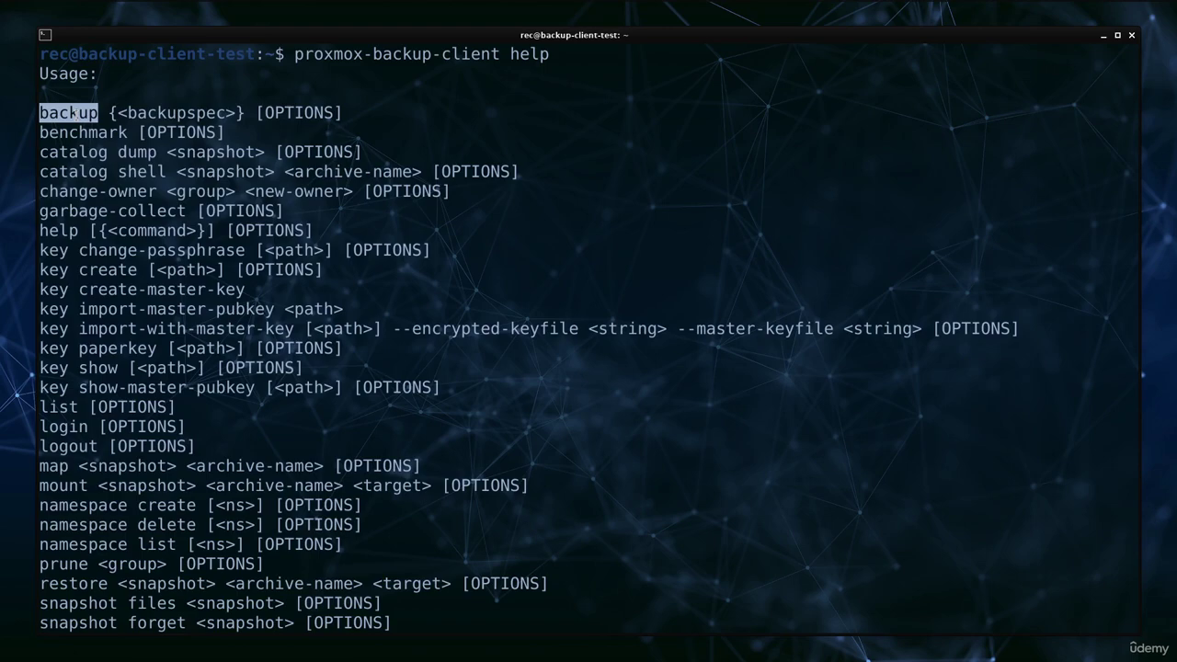
scroll(72, 112, down, 5)
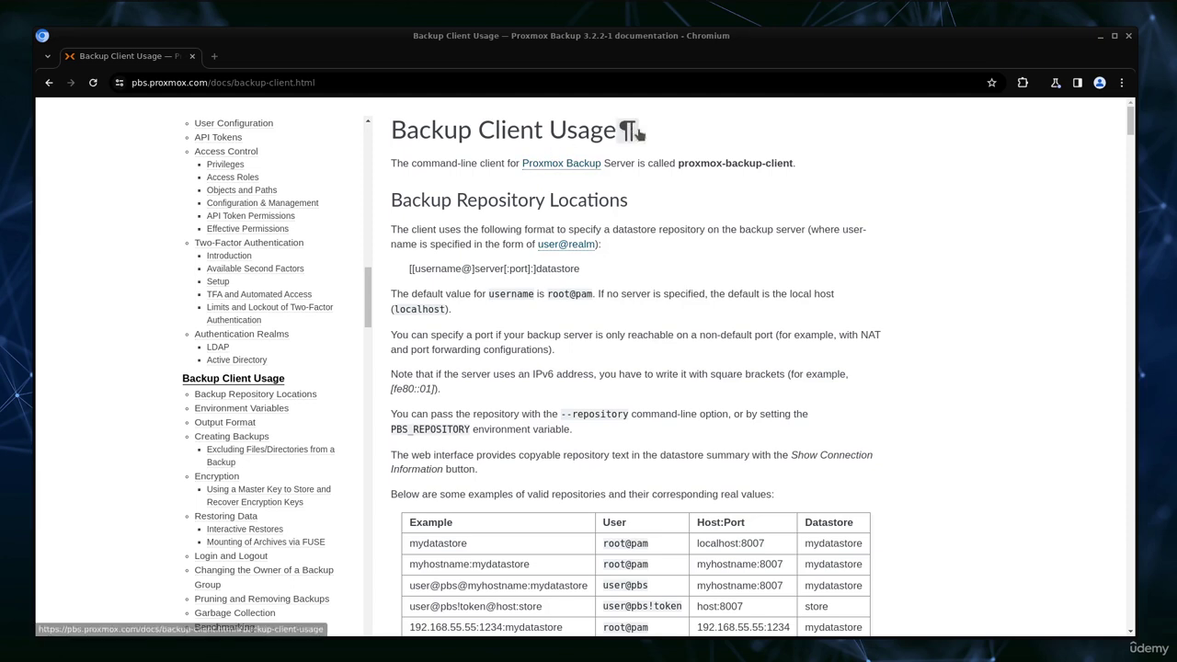
Read the Backup Client Usage documentation on repository locations and environment variables.
drag(640, 131, 389, 134)
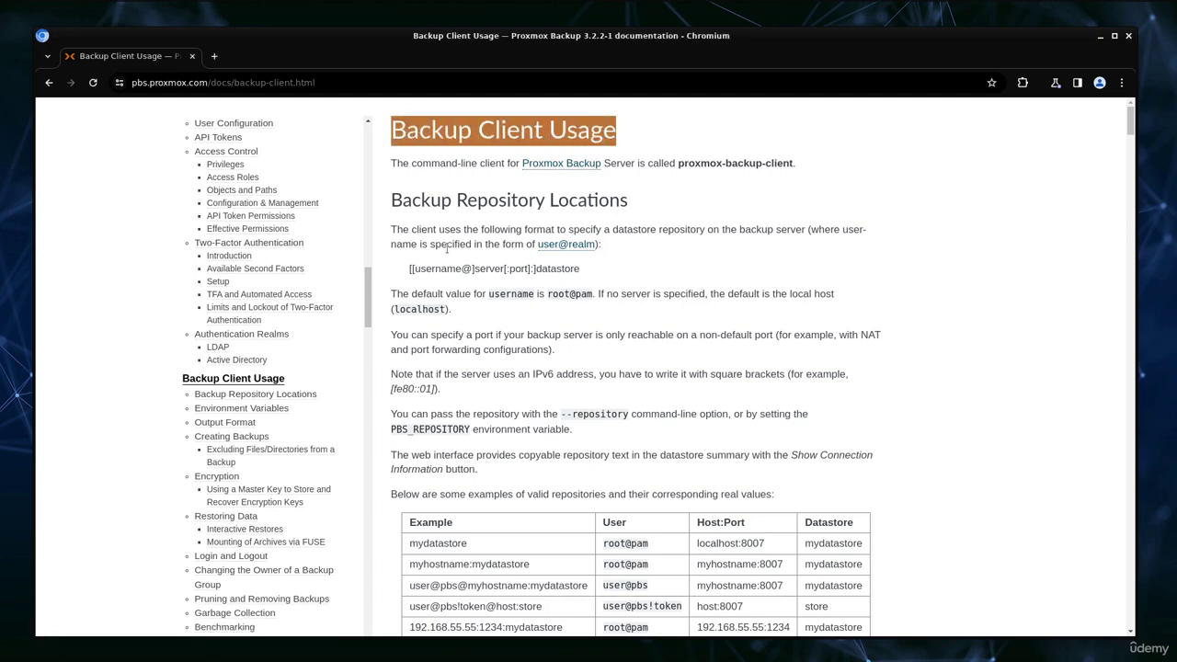
scroll(450, 255, down, 15)
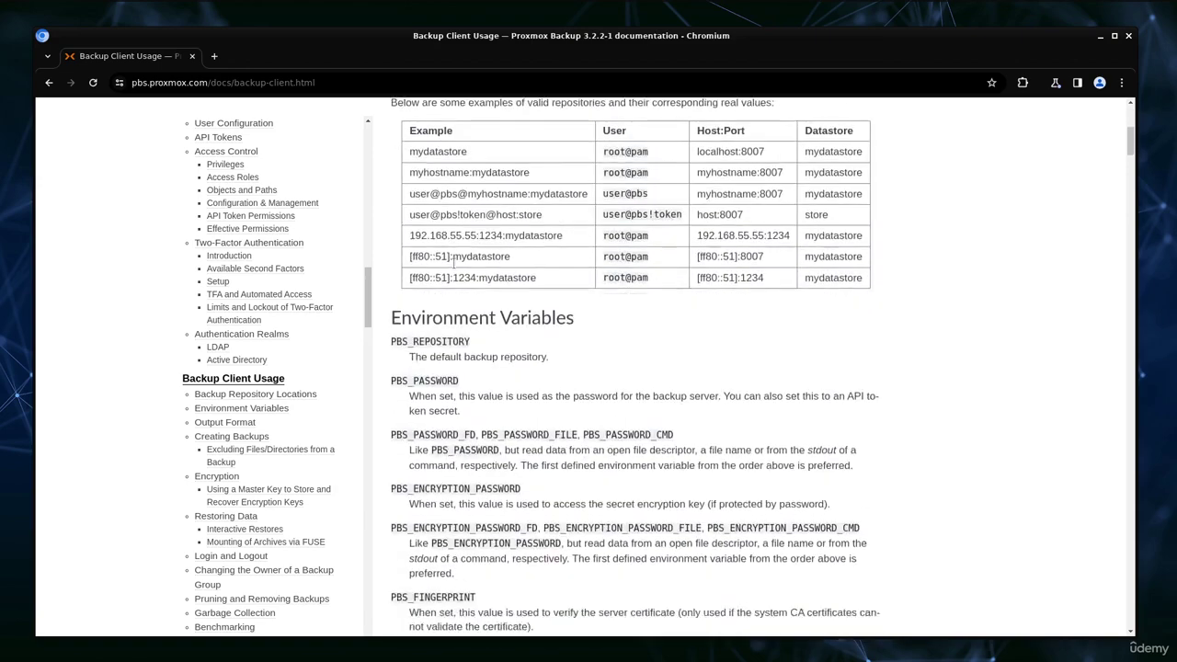
scroll(457, 273, down, 5)
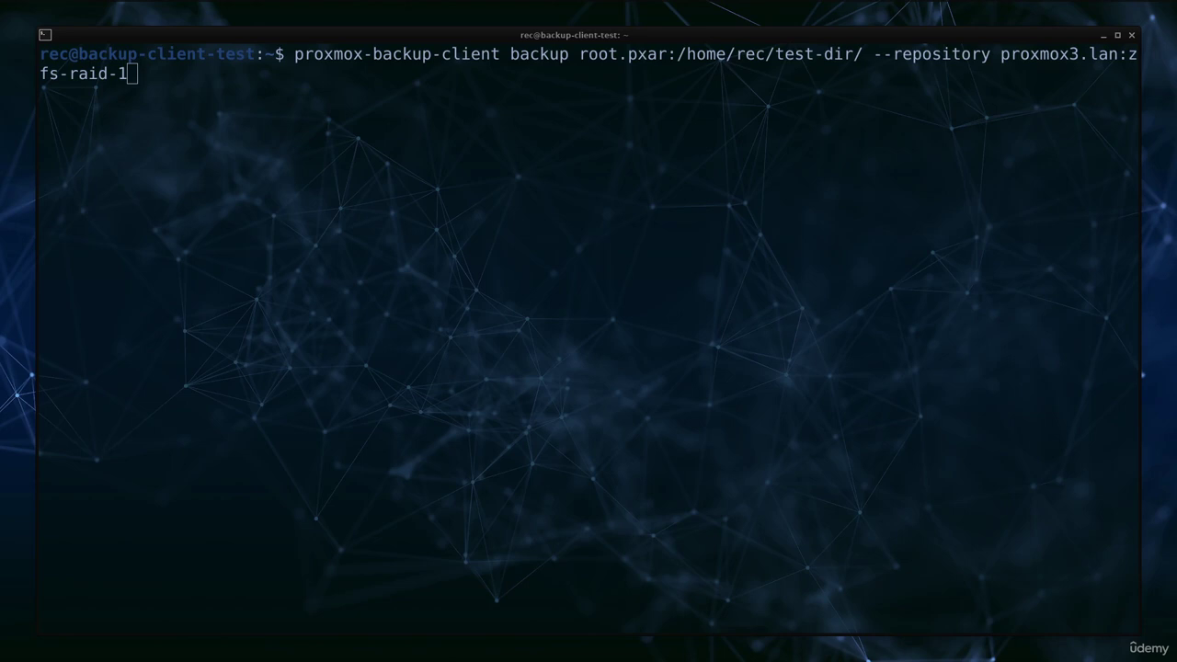
Examine the prepared proxmox-backup-client backup command's subcommand, archive and source directory, repository host and datastore name.
drag(294, 55, 501, 55)
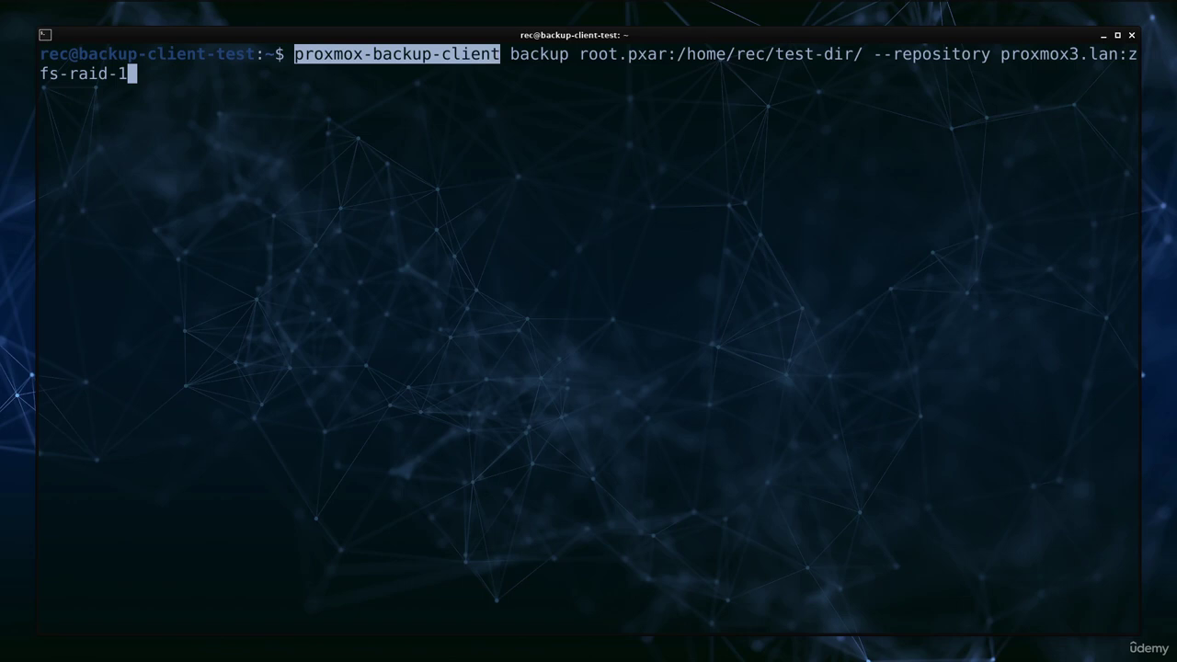
double_click(536, 55)
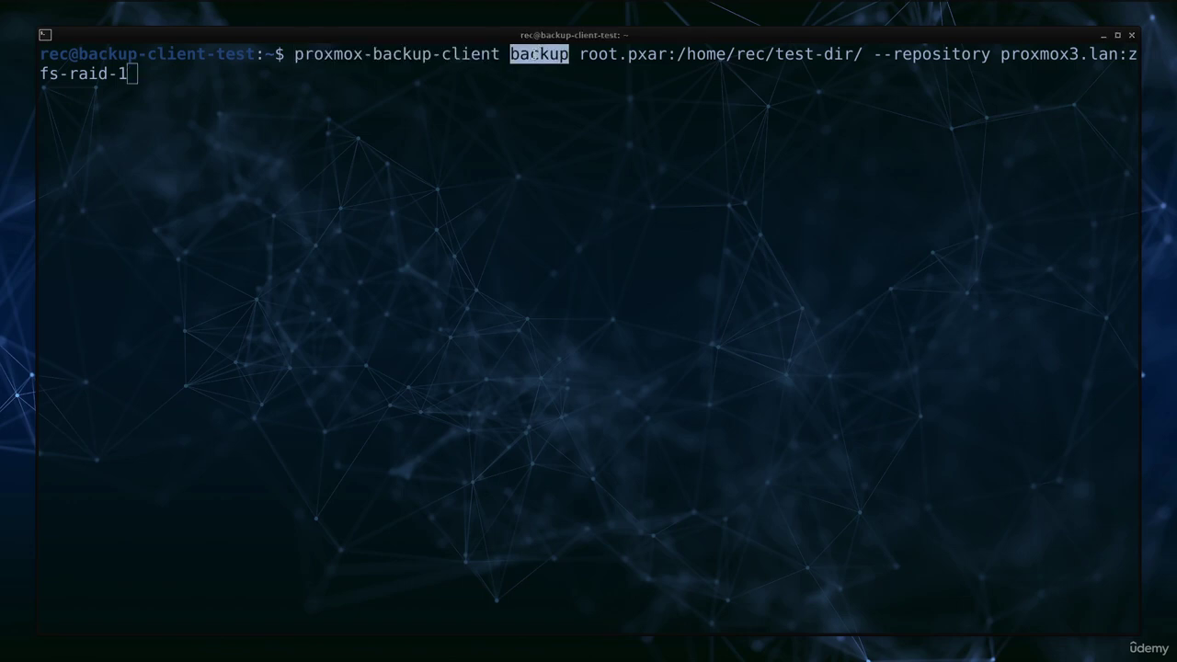
drag(580, 55, 858, 55)
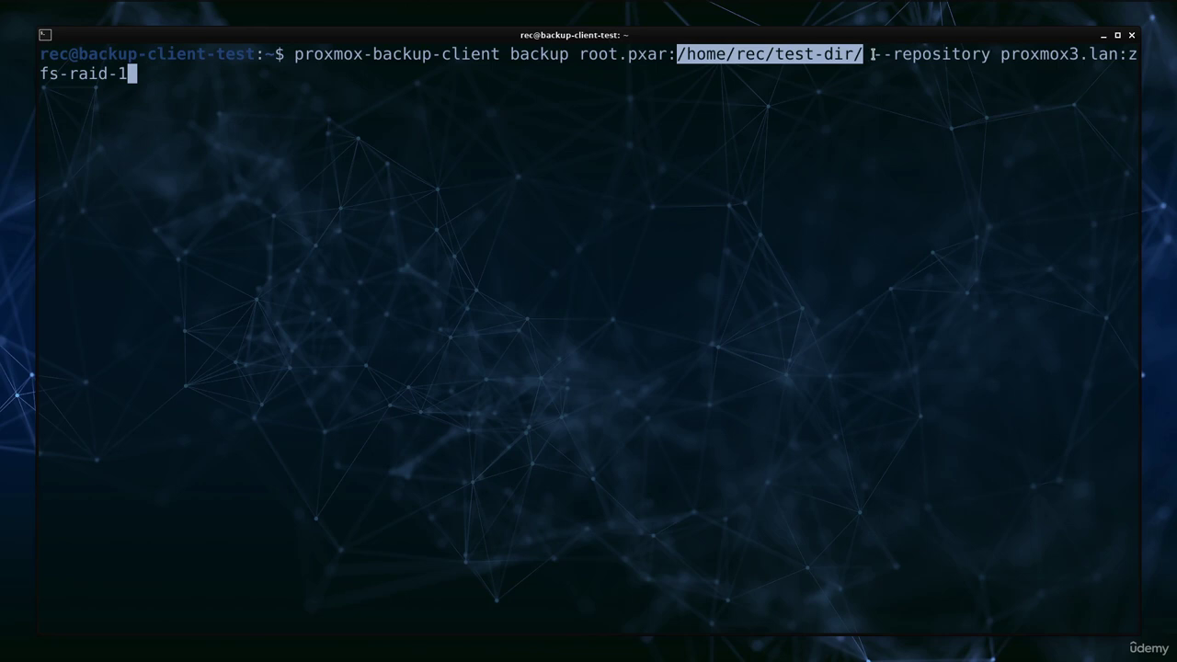
drag(873, 54, 1116, 57)
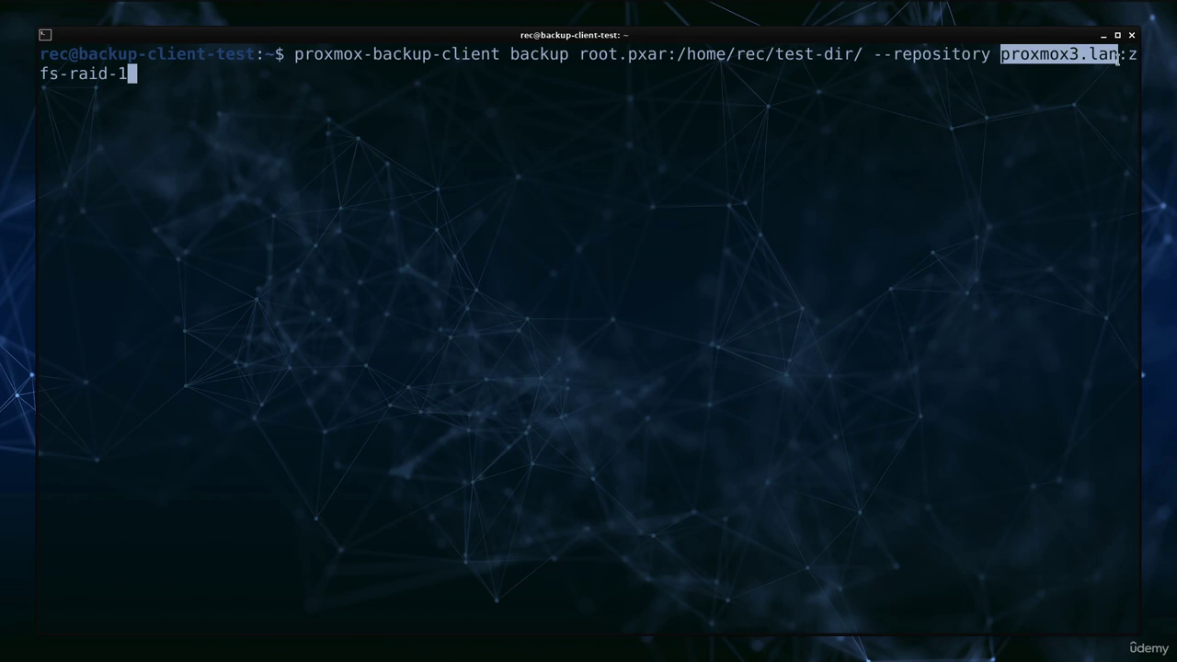
drag(1129, 55, 336, 73)
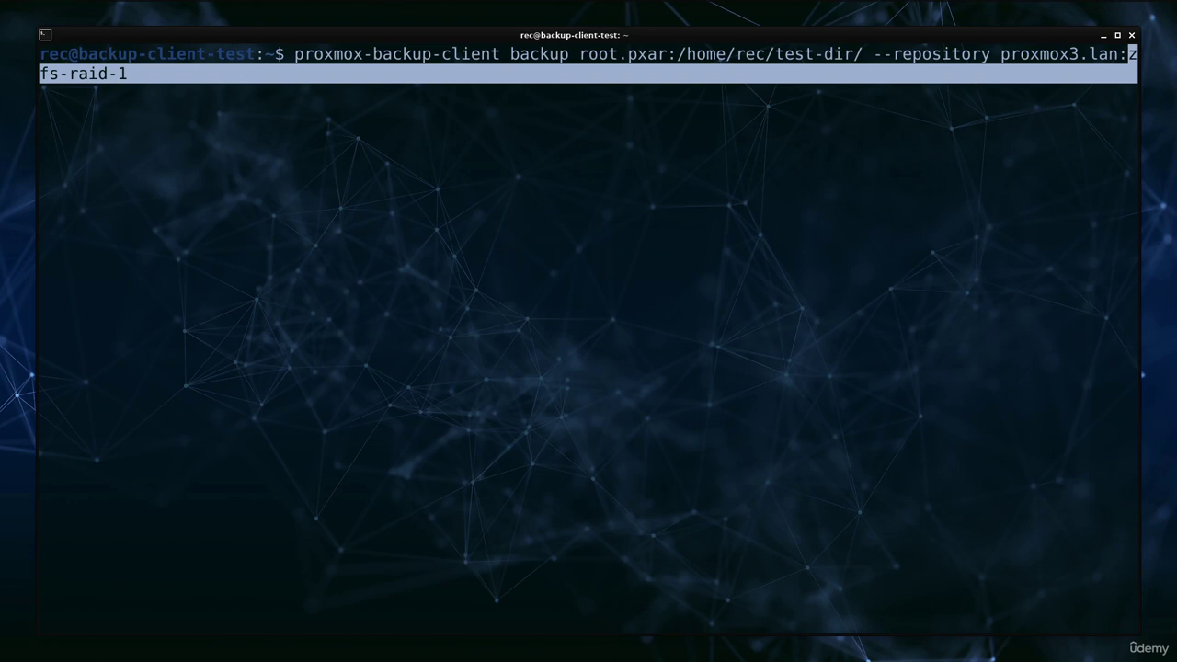
click(269, 76)
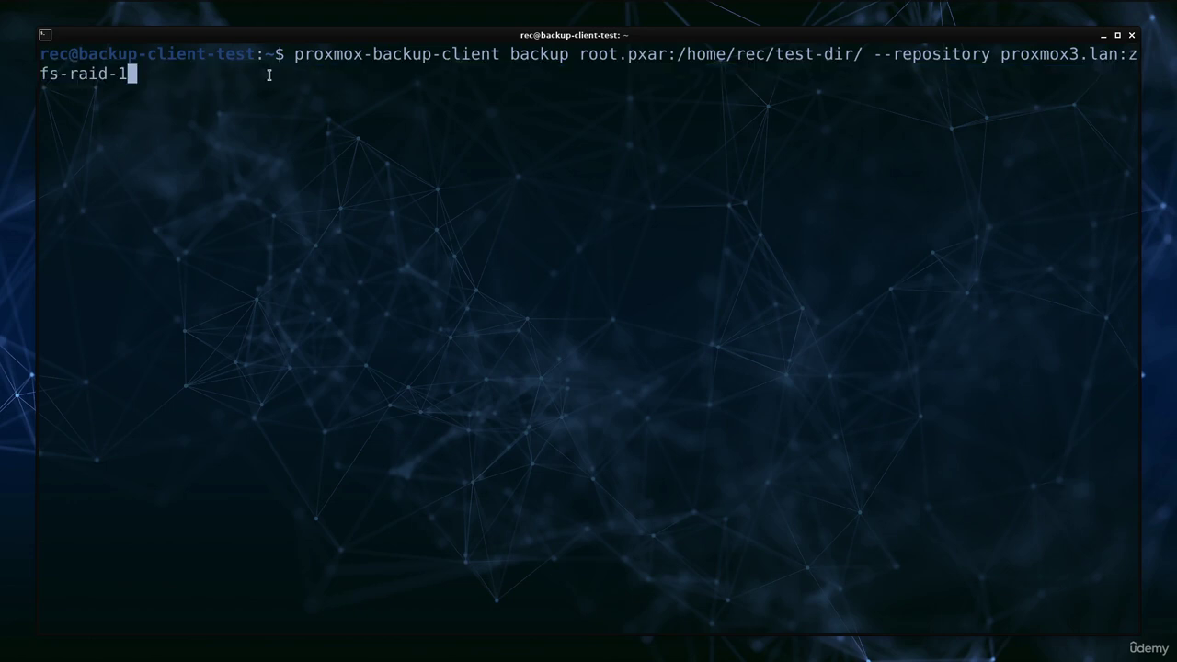
Back up /home/rec/test-dir/ as root.pxar to the repository proxmox3.lan:zfs-raid-1, entering the server account's password.
key(Return)
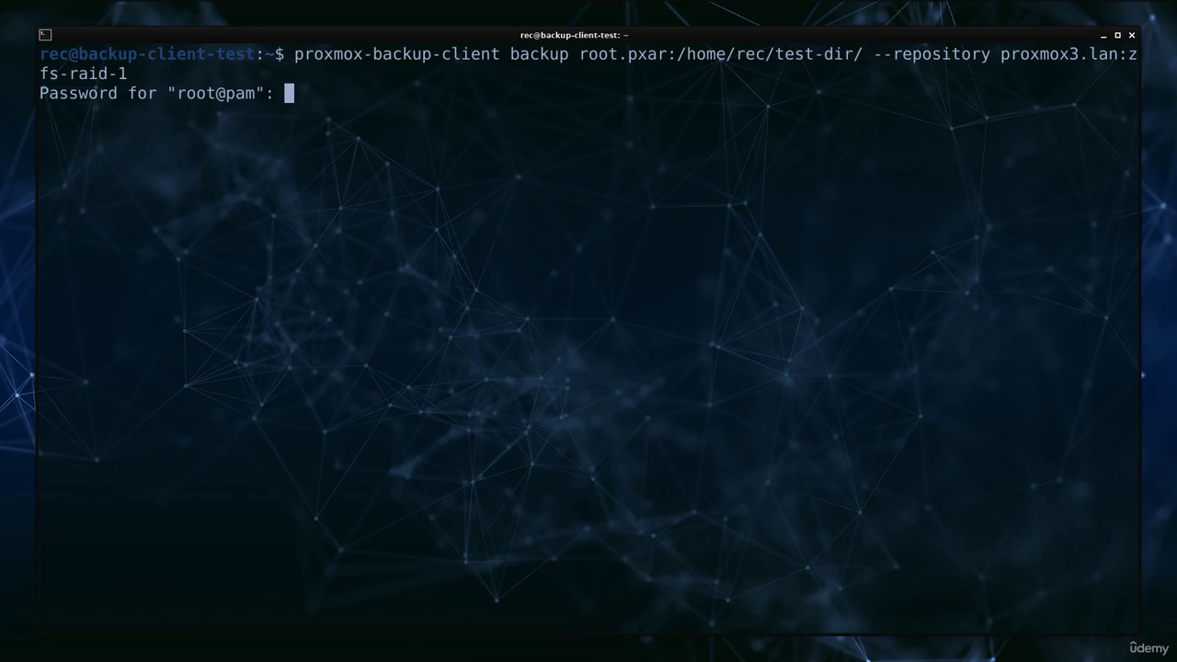
text(***********)
key(Return)
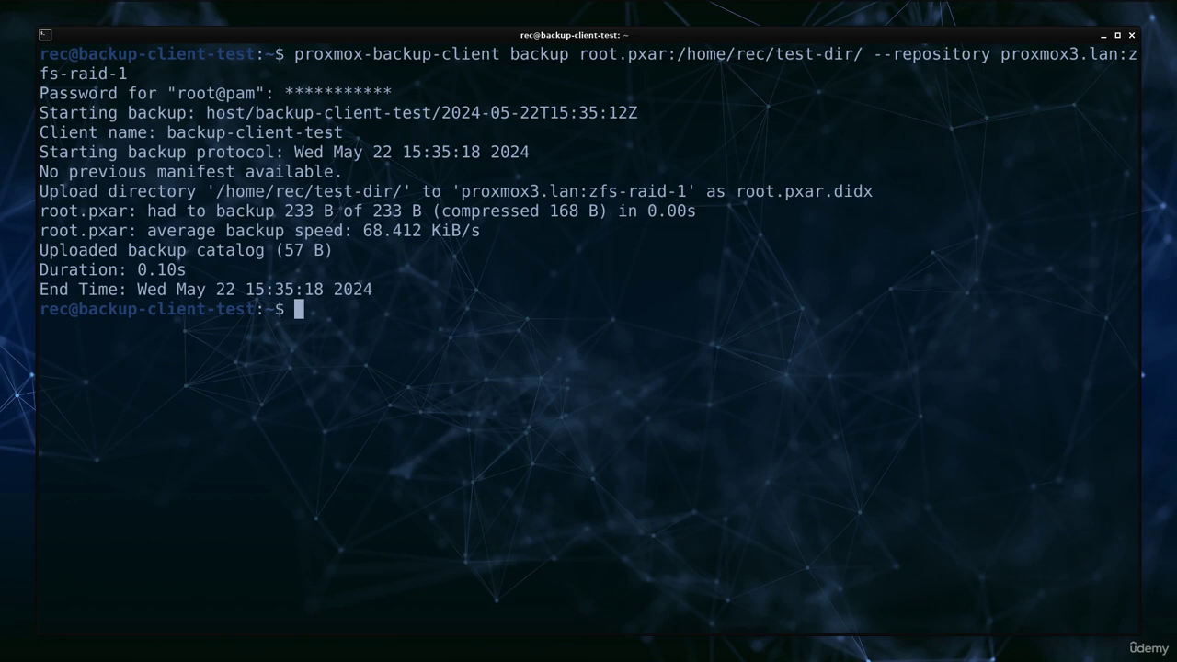
List the home directory's structure with tree and check the file inside test-dir.
text(tree)
key(Return)
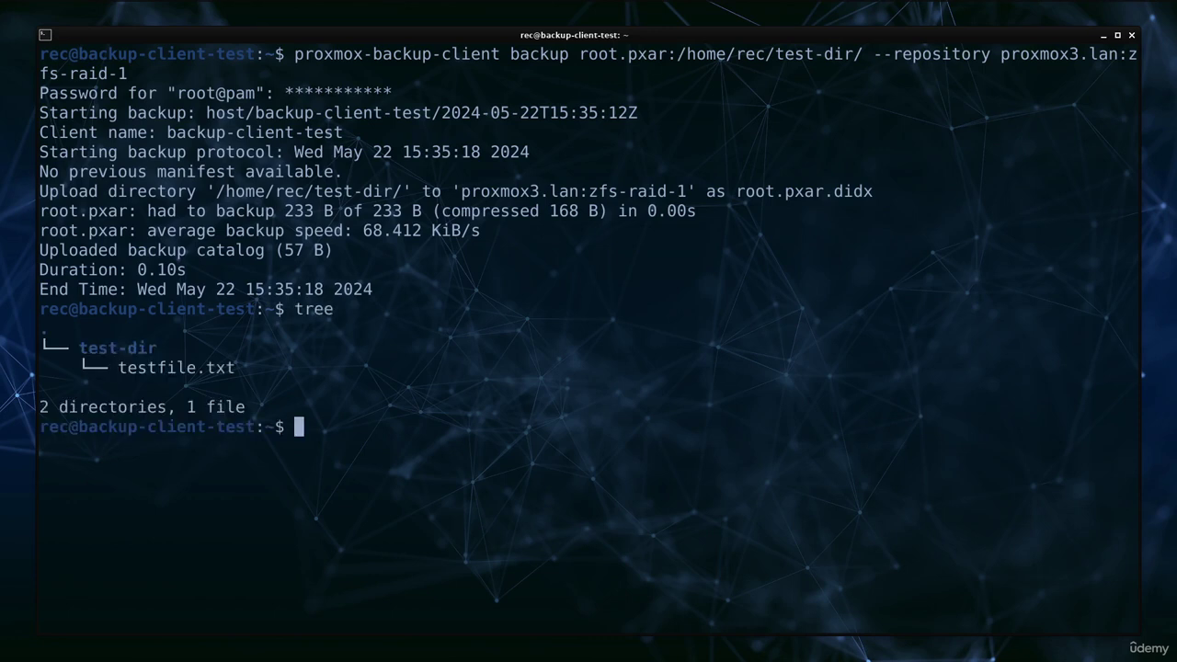
drag(77, 349, 235, 368)
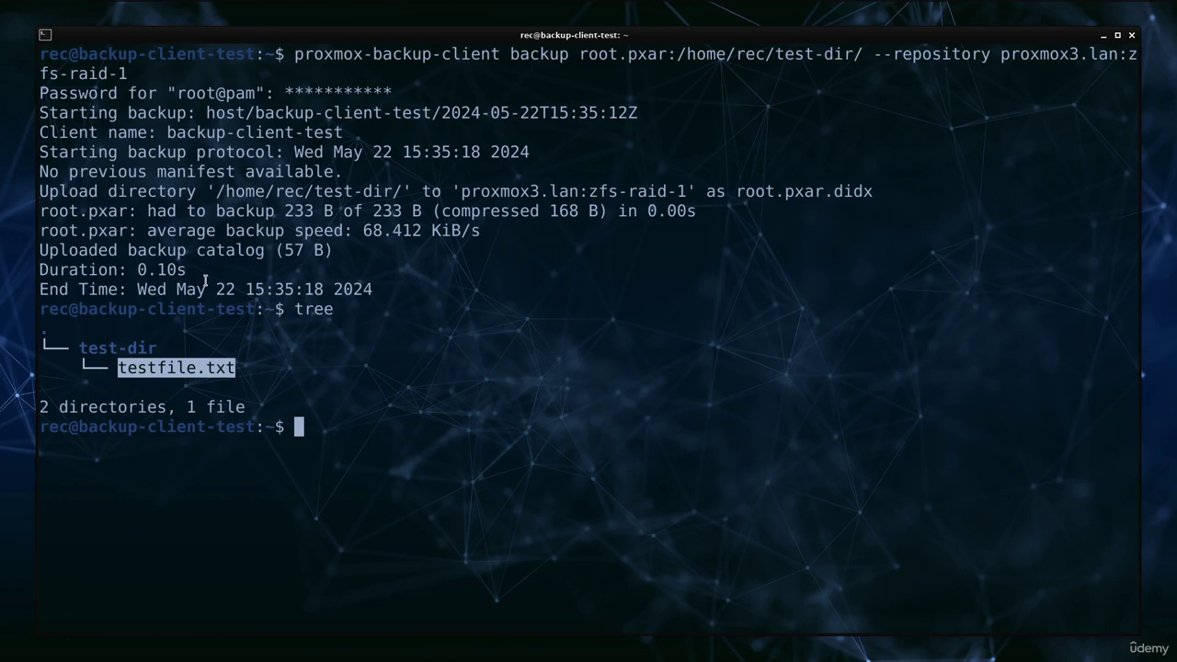
Check the duration, average speed, and original and compressed size in the backup output.
drag(202, 270, 44, 269)
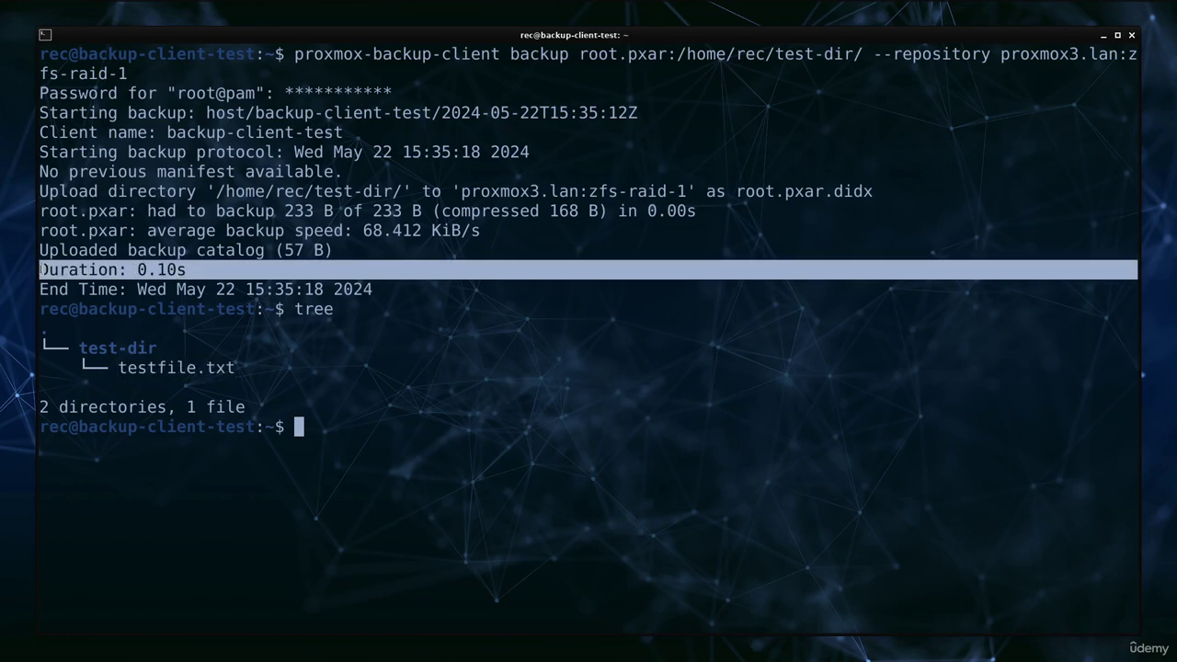
drag(363, 231, 488, 232)
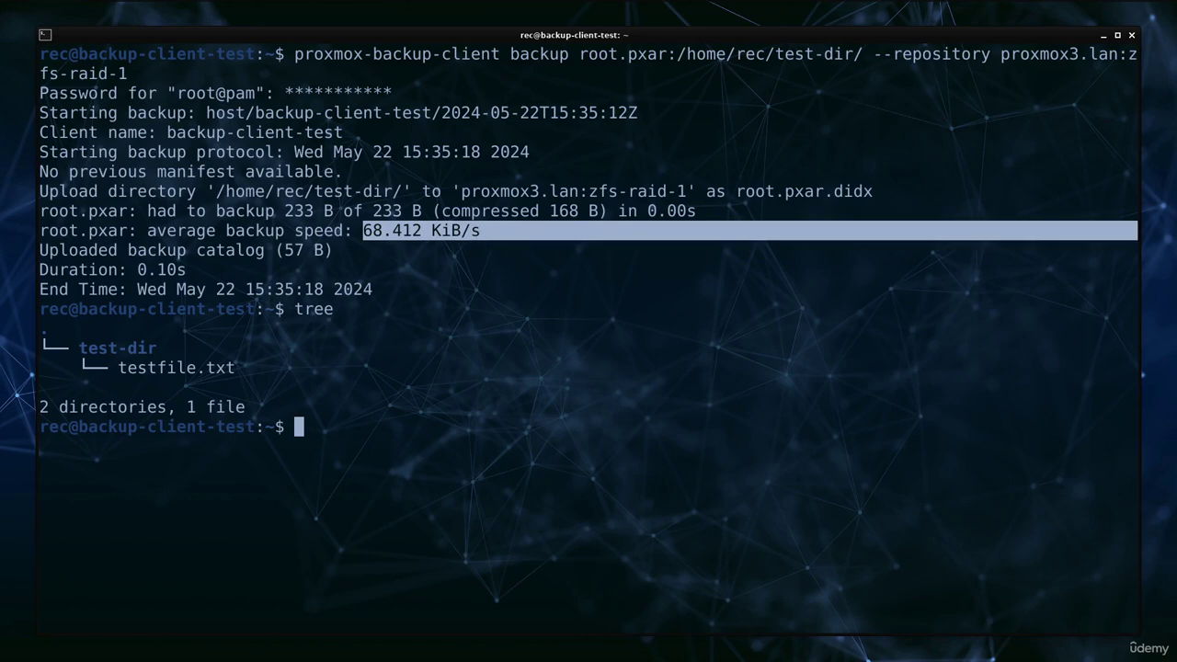
drag(285, 210, 357, 211)
drag(440, 212, 602, 236)
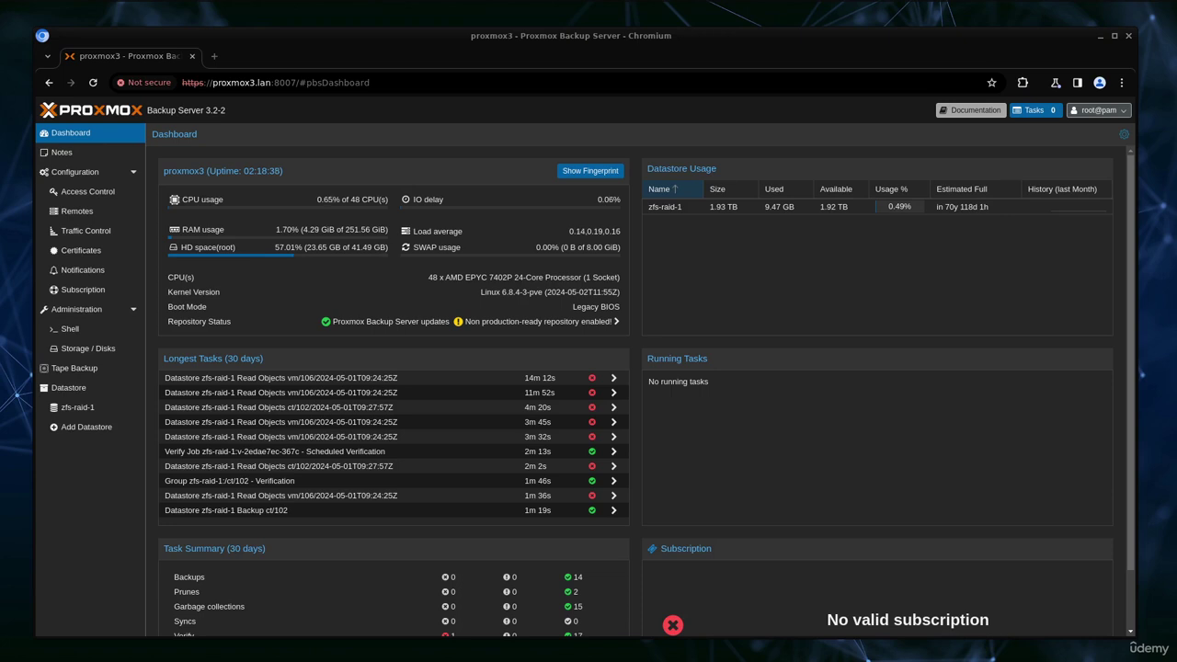
Show the zfs-raid-1 datastore's content on the backup server and expand the host/backup-client-test snapshot to its files.
click(79, 408)
click(245, 157)
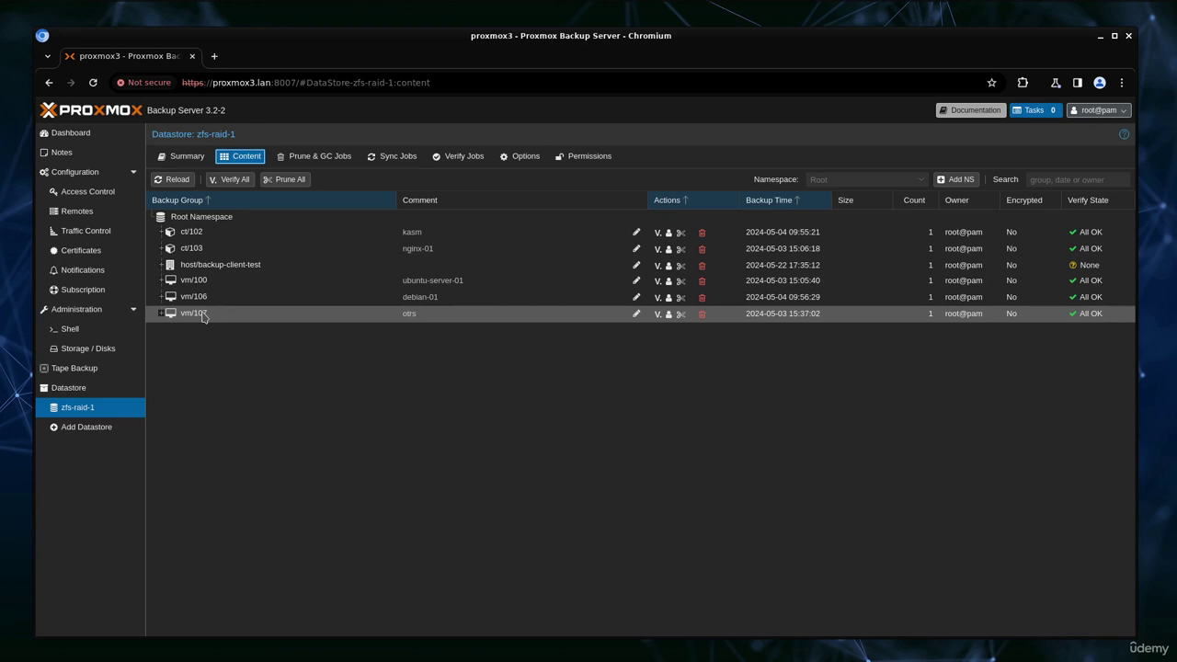
click(161, 267)
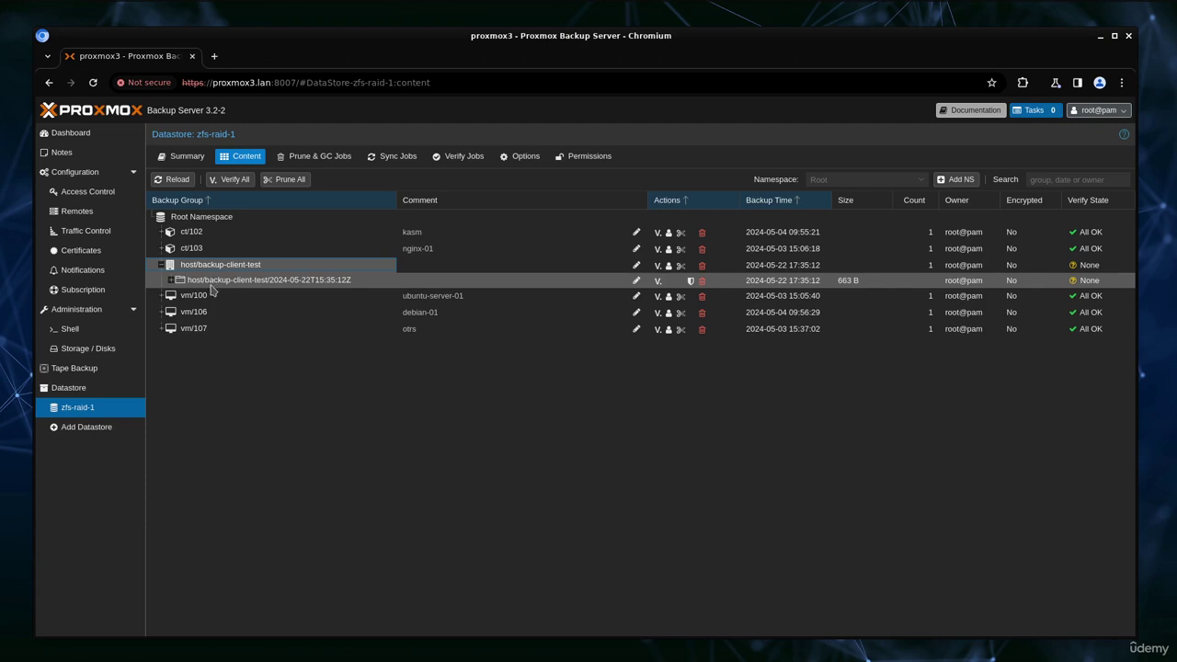
click(171, 280)
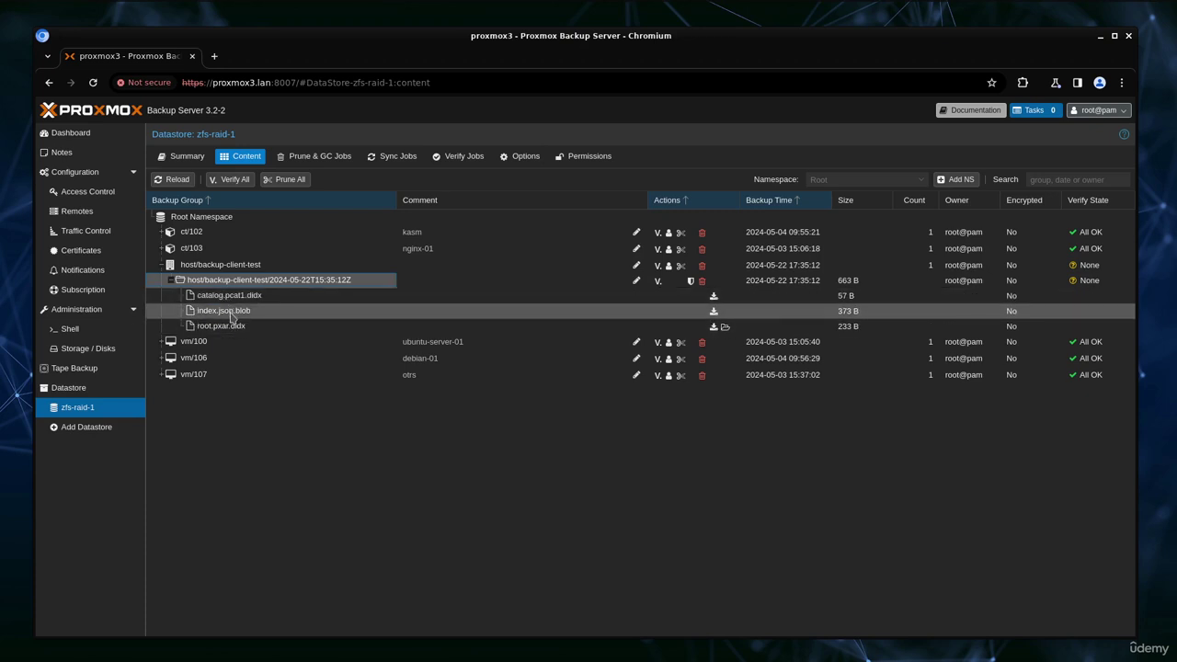
Browse the snapshot's root.pxar.didx archive and download its root directory as .zip.
click(725, 328)
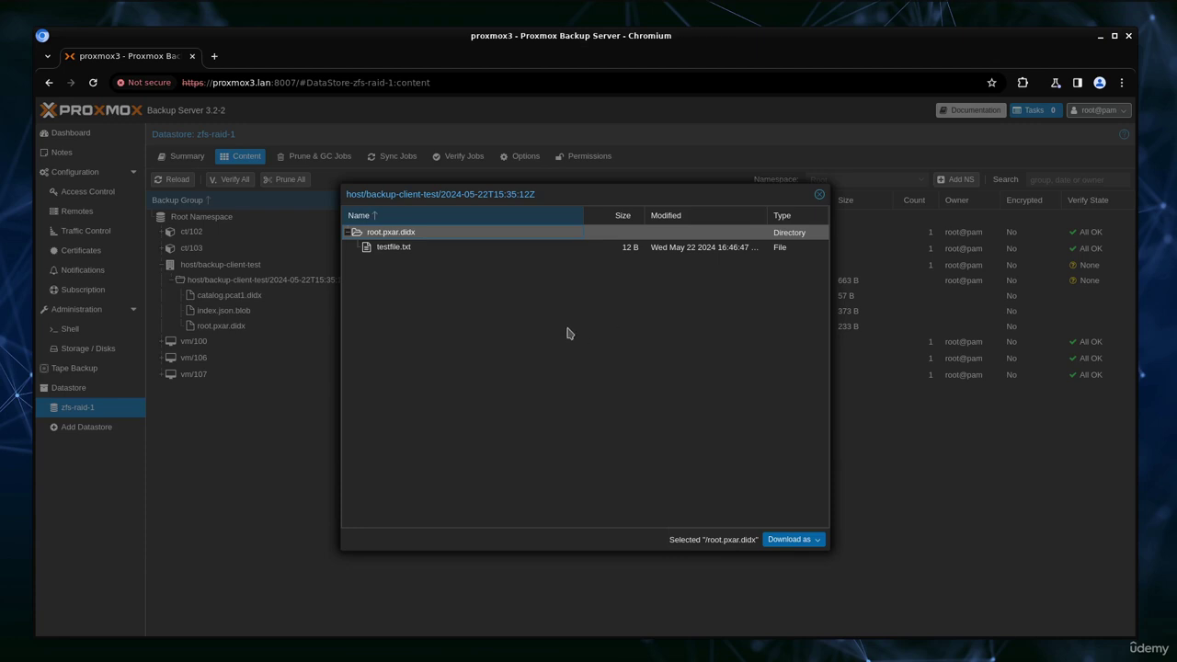
click(416, 250)
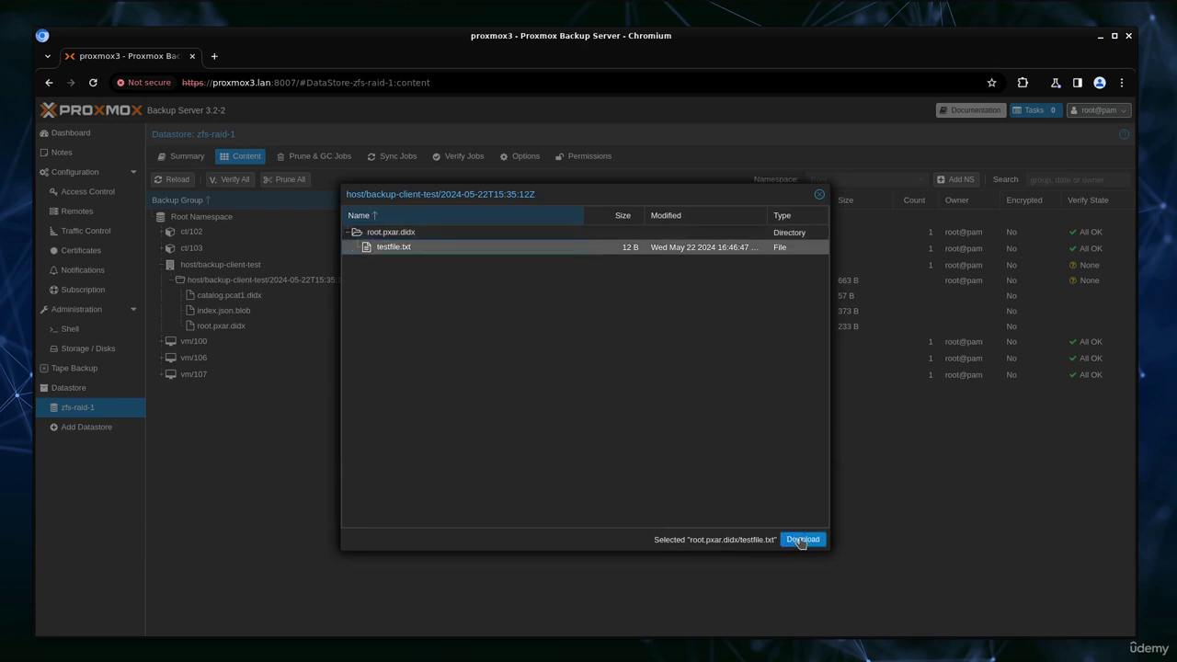
click(406, 234)
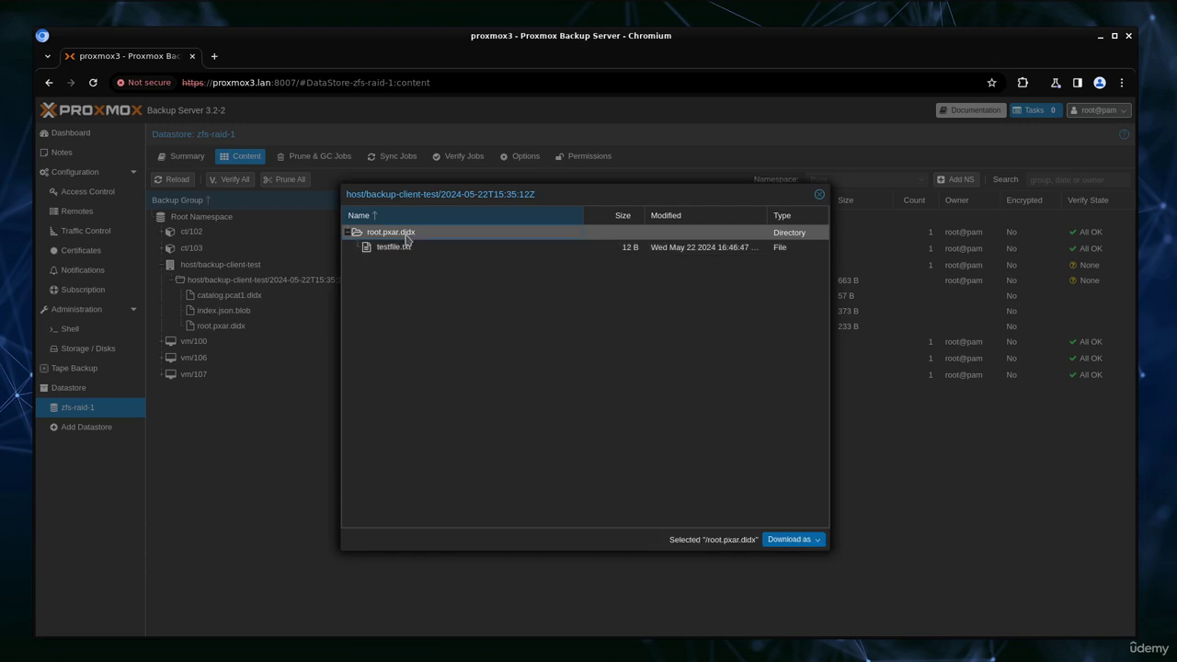
click(816, 540)
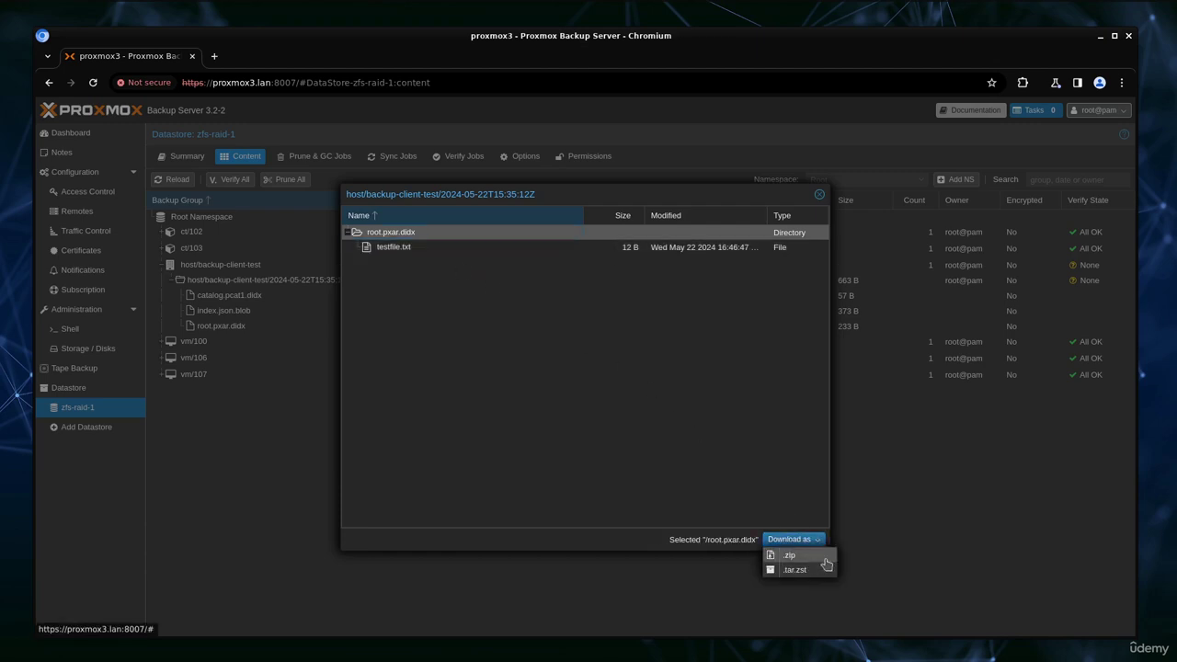
click(825, 557)
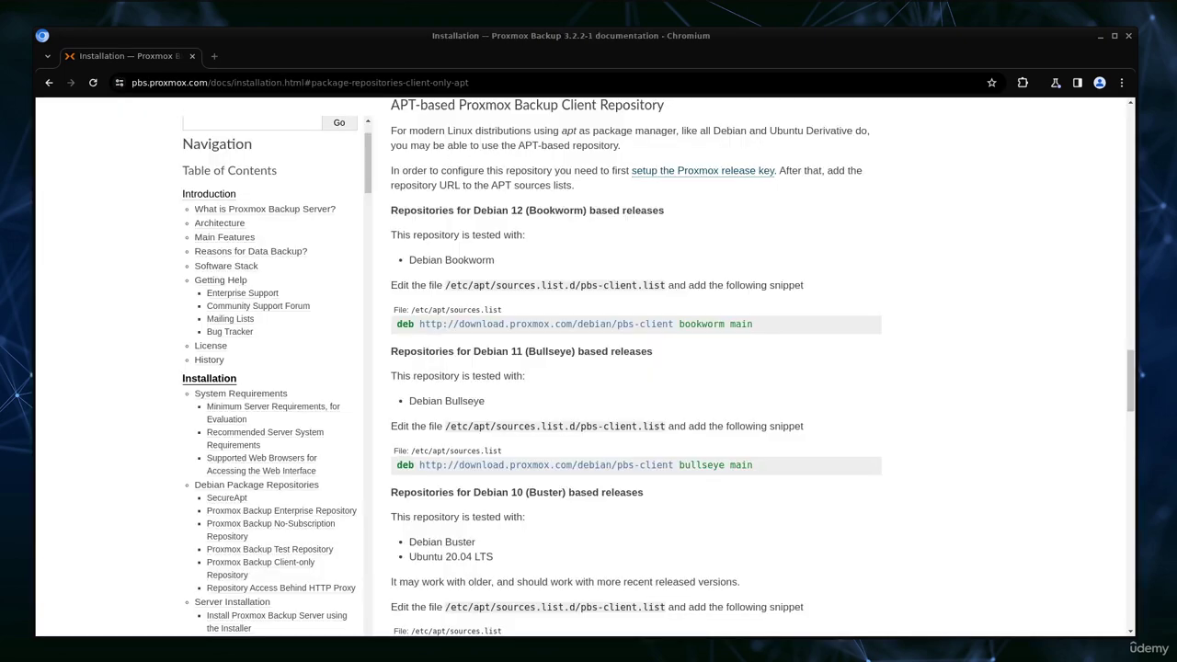
Review the documentation's supported Debian release and the terminal backup command's source directory and repository arguments.
double_click(419, 262)
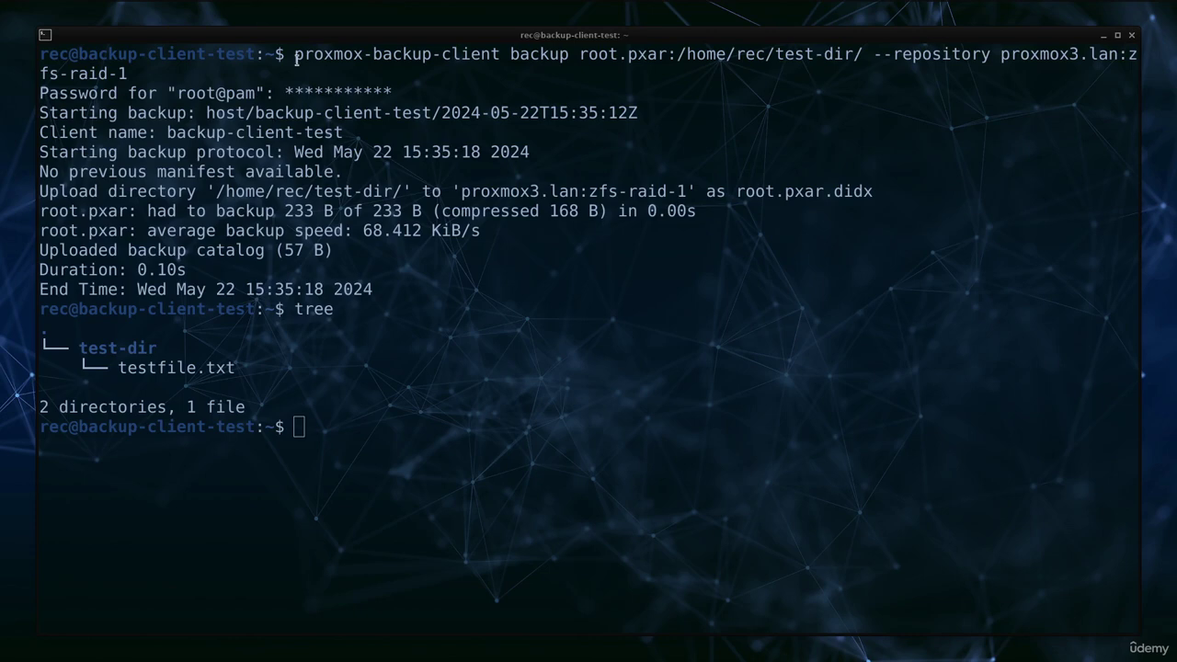
drag(295, 55, 309, 69)
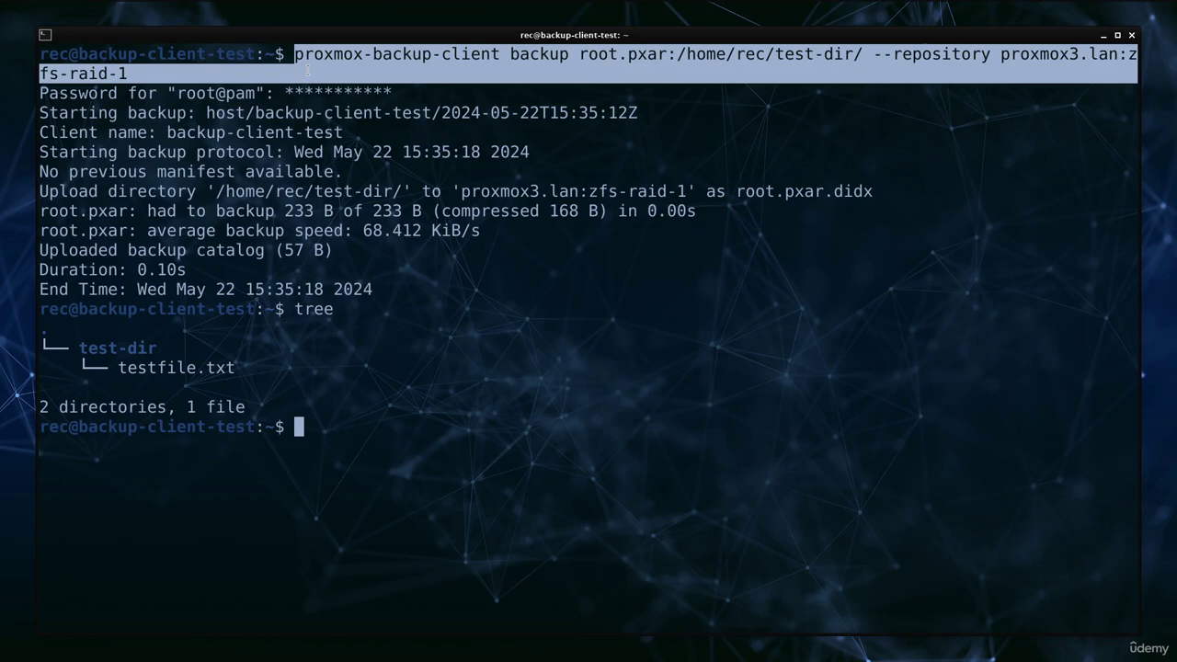
key(alt+Tab)
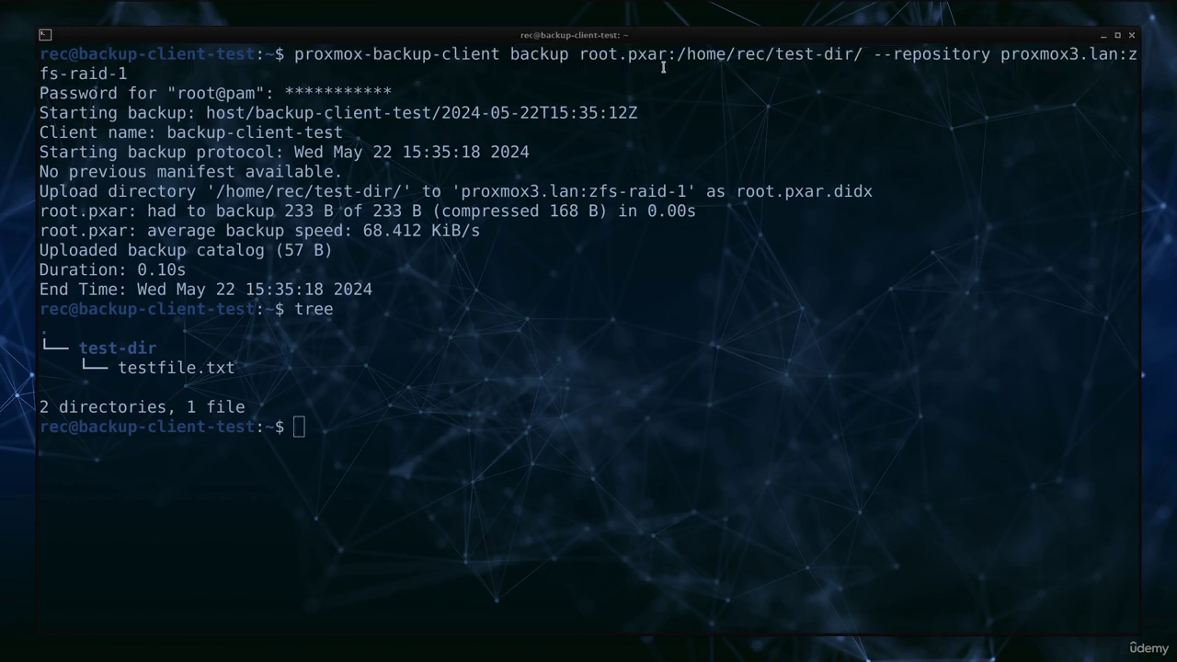
drag(674, 54, 862, 57)
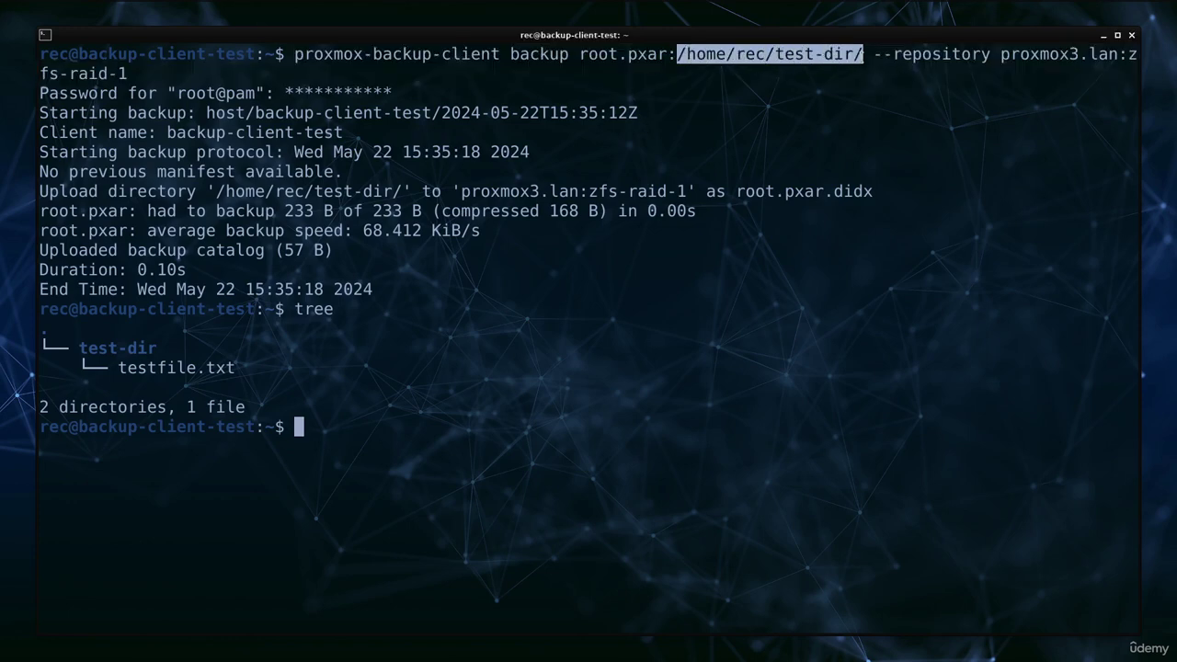
drag(991, 54, 757, 81)
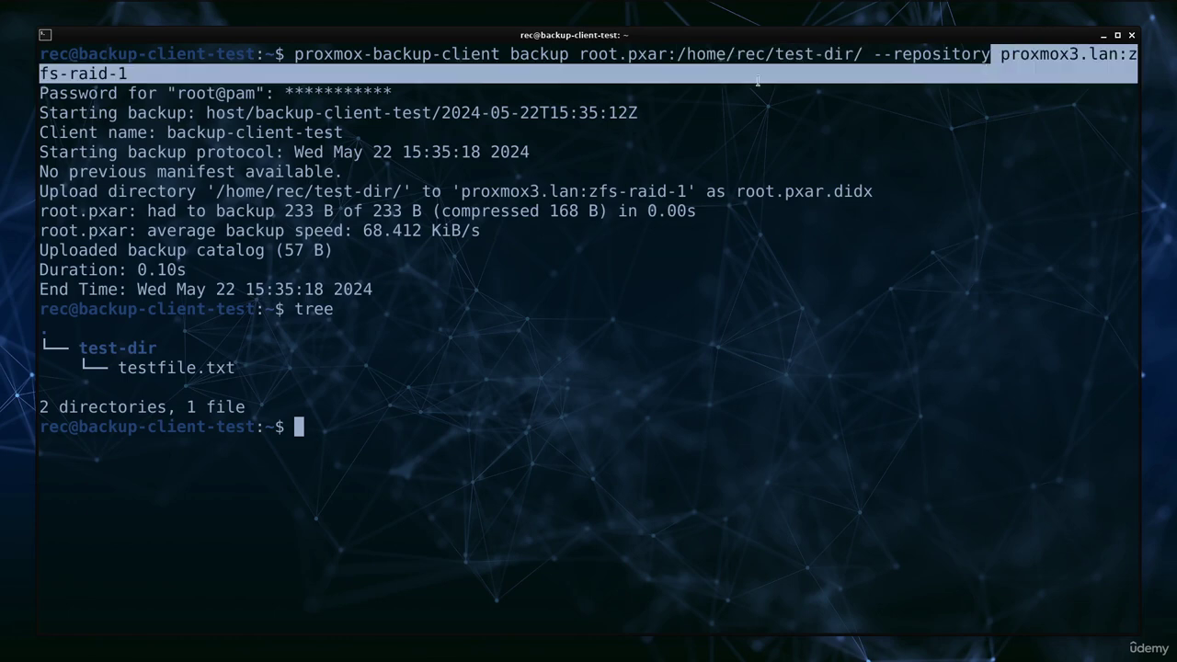
drag(163, 64, 128, 73)
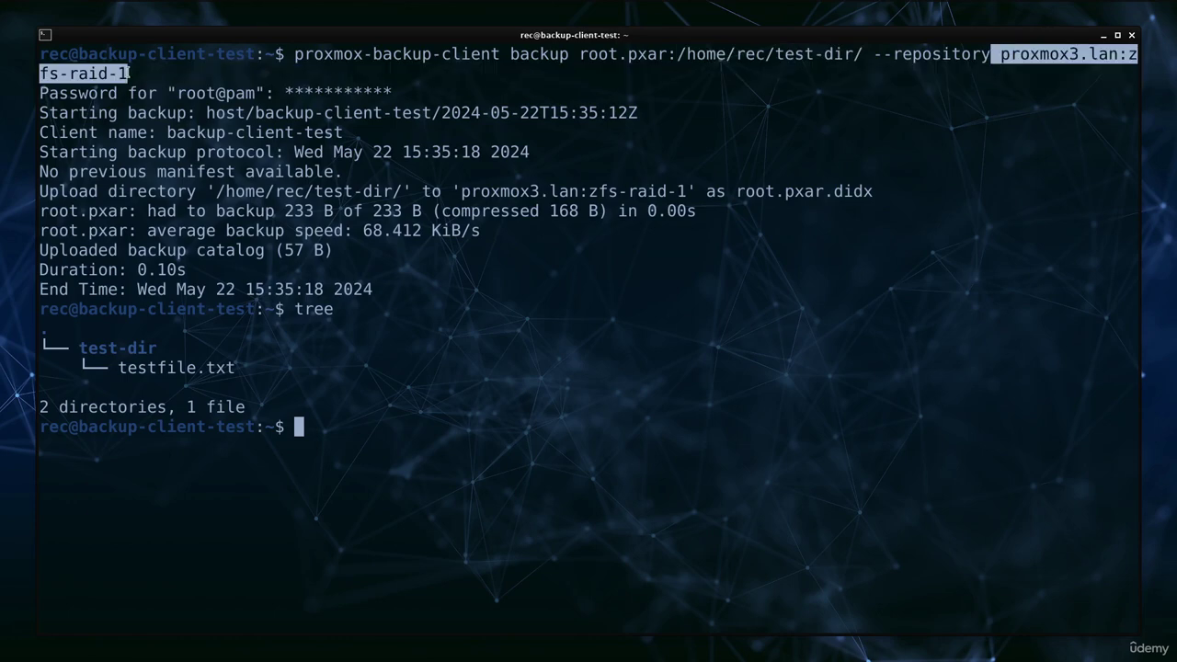